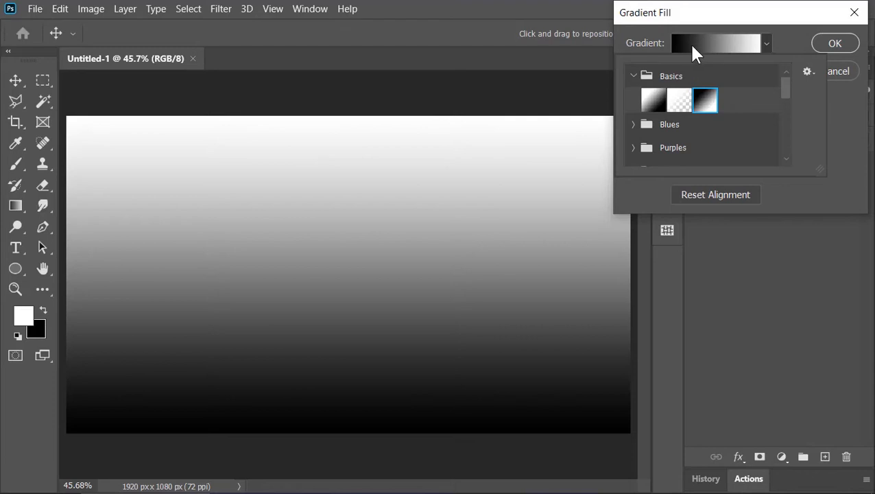
# Step: Change the black color stop of the Black, White gradient to a very dark neutral gray
pyautogui.click(688, 44)
pyautogui.click(689, 44)
pyautogui.click(520, 308)
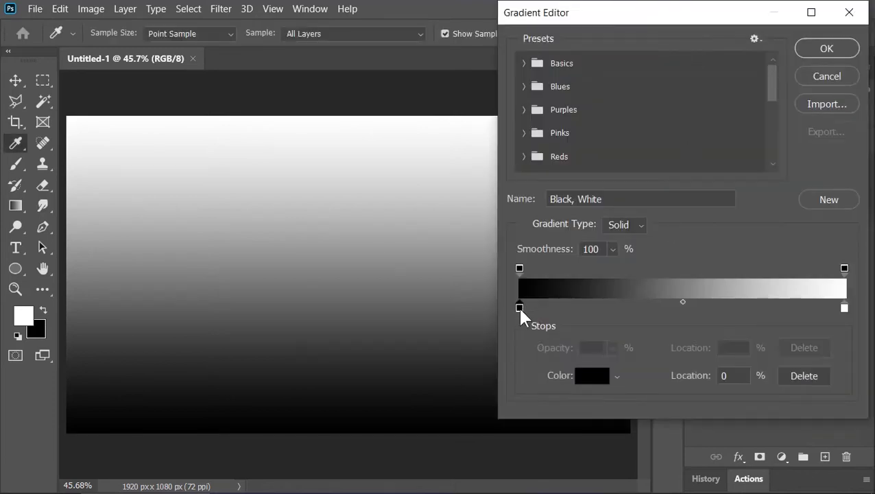
pyautogui.click(592, 375)
pyautogui.click(454, 249)
pyautogui.moveTo(454, 249)
pyautogui.mouseDown()
pyautogui.moveTo(422, 244)
pyautogui.moveTo(434, 226)
pyautogui.mouseUp()
pyautogui.click(814, 46)
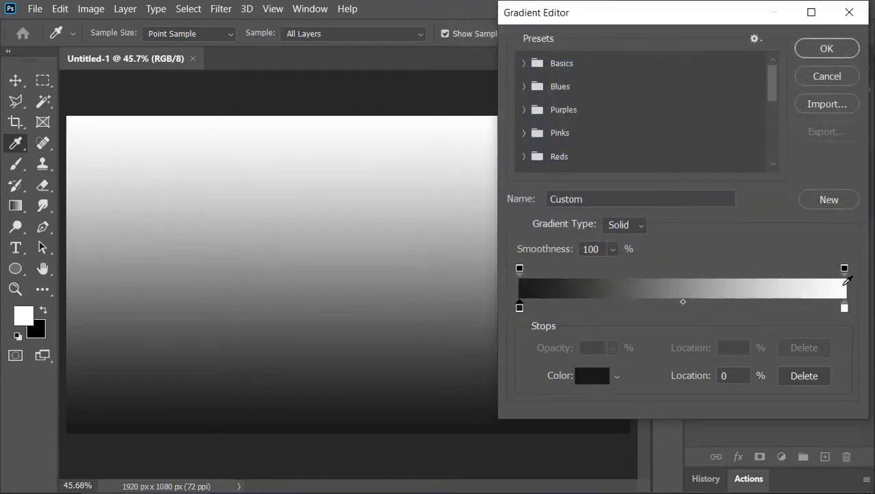
# Step: Set the gradient's white color stop to light gray #d0d0d0 and accept the edited gradient
pyautogui.click(845, 308)
pyautogui.click(584, 376)
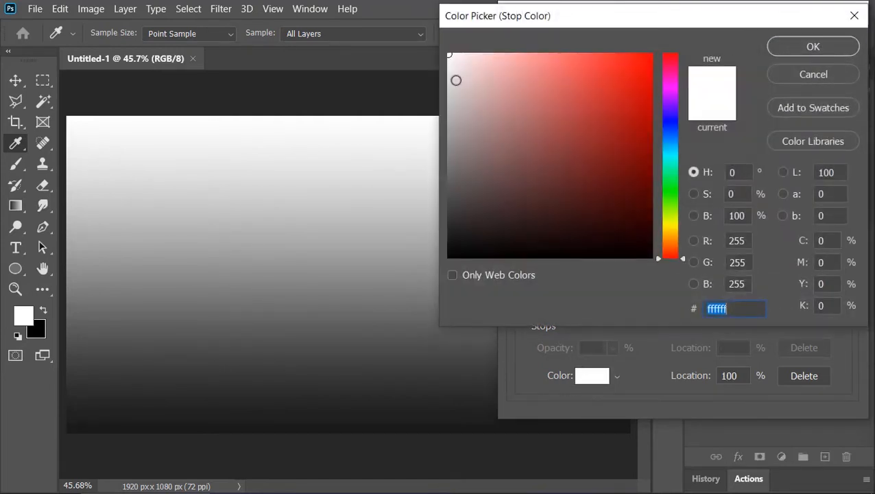
pyautogui.moveTo(457, 92); pyautogui.dragTo(434, 90)
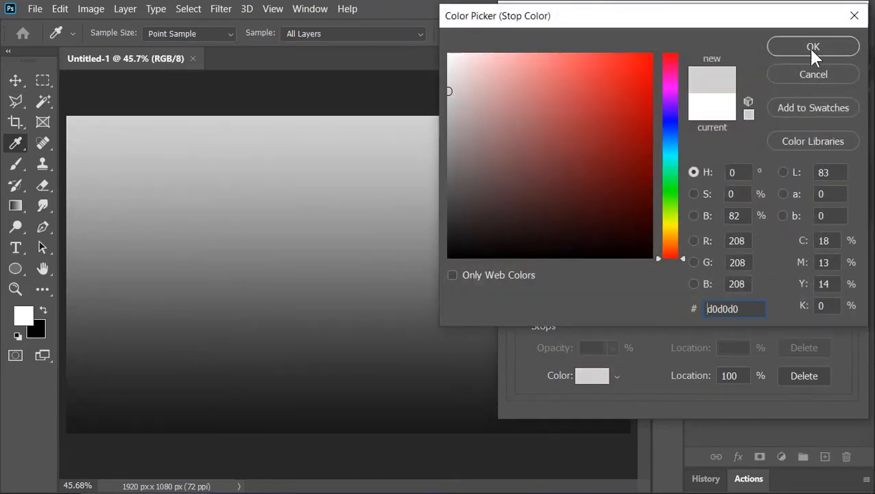
pyautogui.click(808, 47)
pyautogui.click(808, 47)
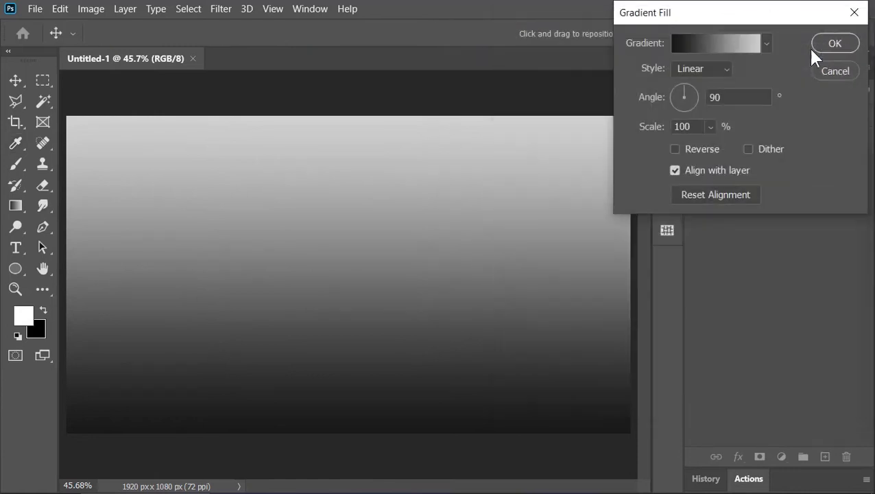
# Step: Make the gradient fill Radial at 420% scale with Reverse and Dither enabled, and apply it
pyautogui.click(713, 67)
pyautogui.click(684, 101)
pyautogui.click(692, 130)
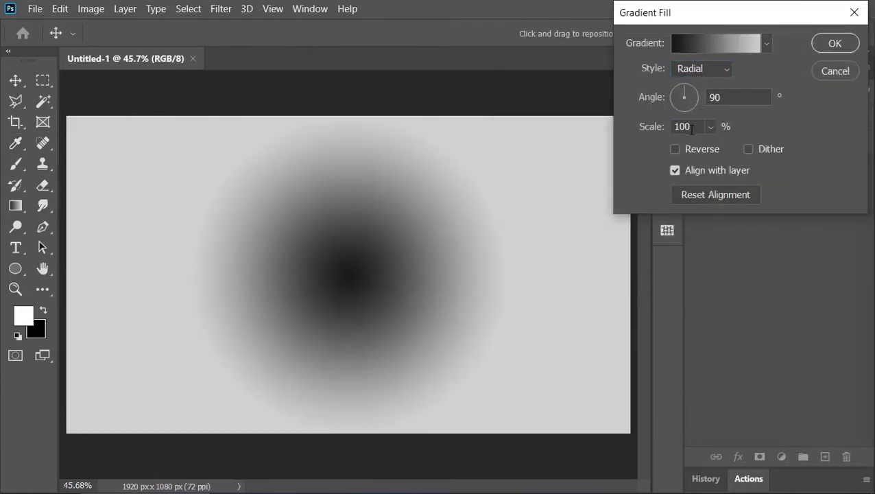
pyautogui.write('420')
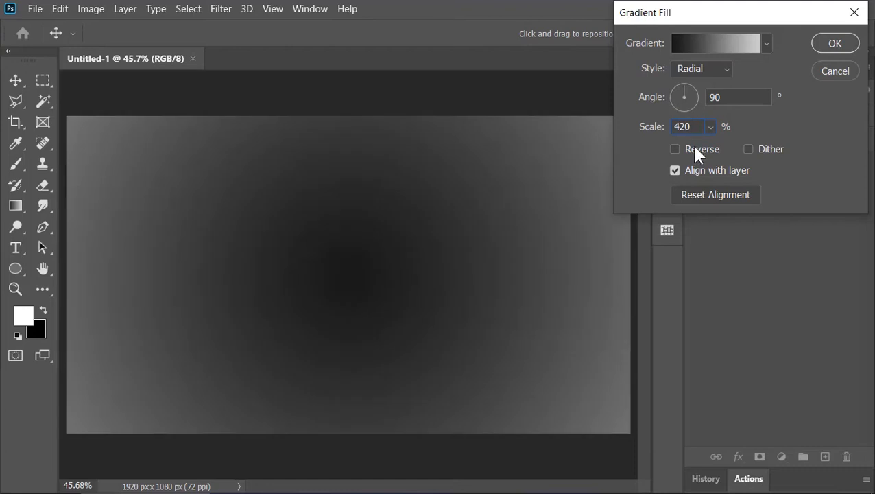
pyautogui.click(692, 147)
pyautogui.click(772, 151)
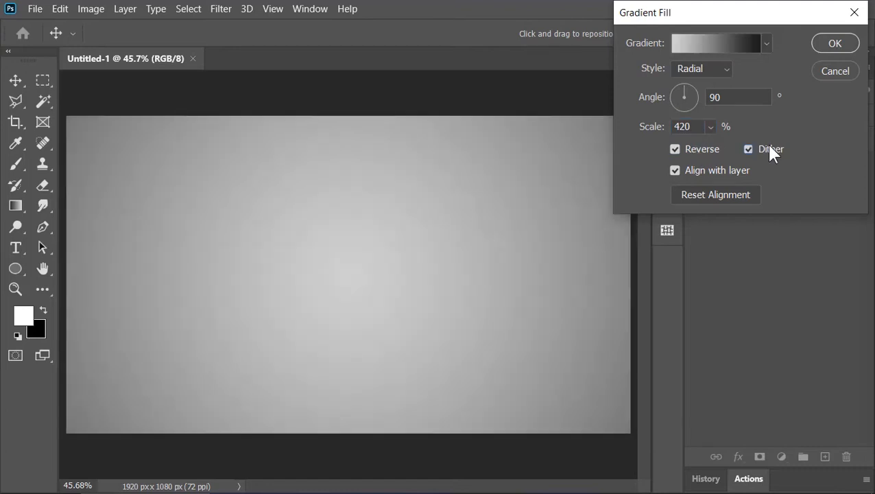
pyautogui.click(833, 46)
# Step: Delete the locked Background layer beneath the gradient fill
pyautogui.click(773, 185)
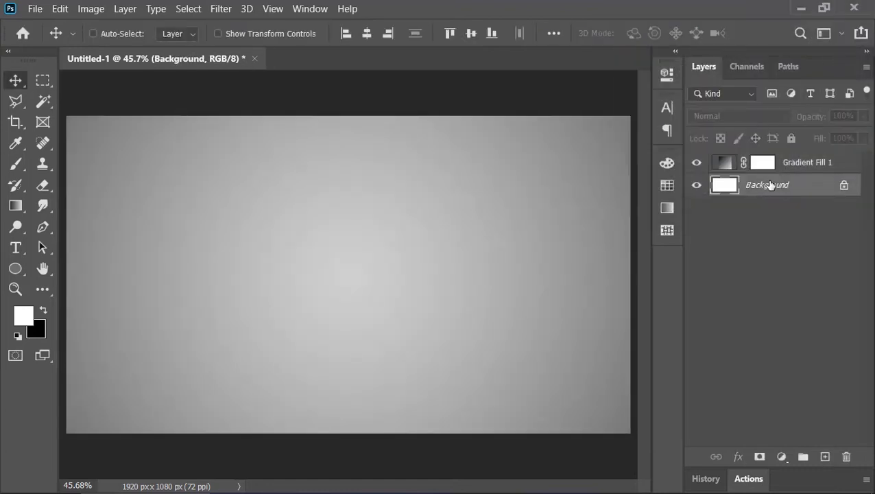
pyautogui.moveTo(766, 186); pyautogui.dragTo(847, 456)
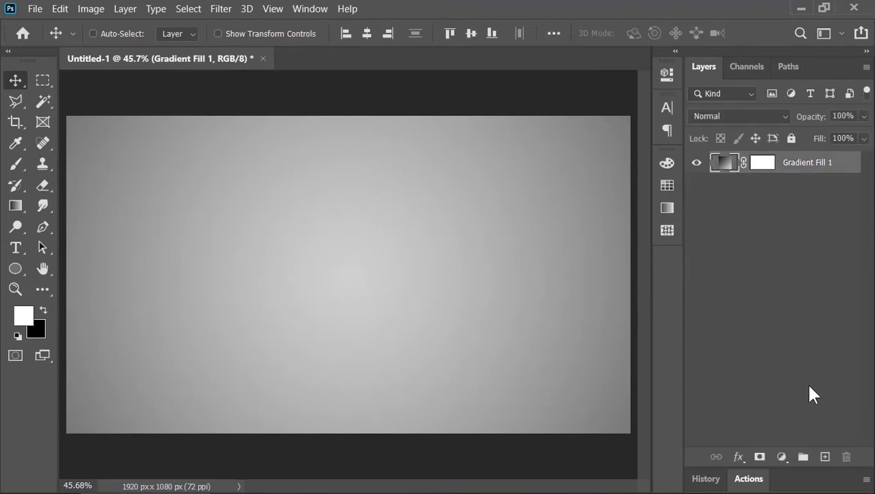
# Step: Add a blue #0054ff Solid Color fill layer above the gradient, with blend mode Color and 60% opacity
pyautogui.click(783, 456)
pyautogui.click(792, 170)
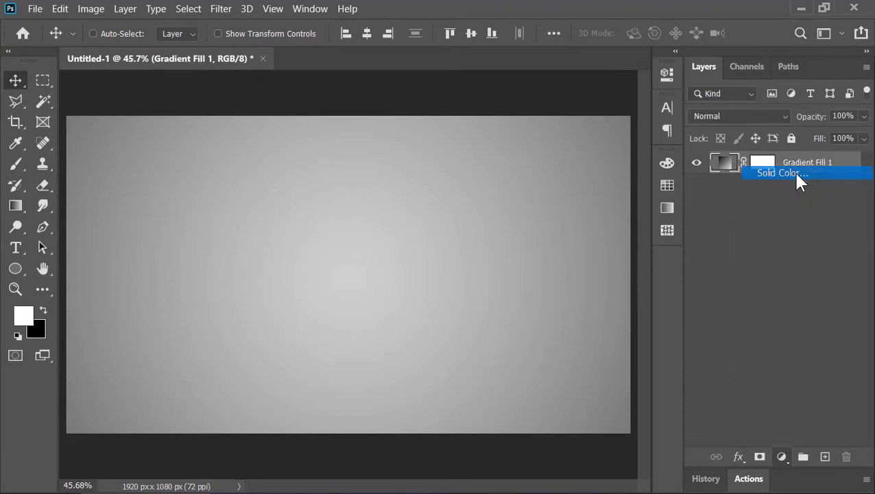
pyautogui.moveTo(645, 59); pyautogui.dragTo(659, 43)
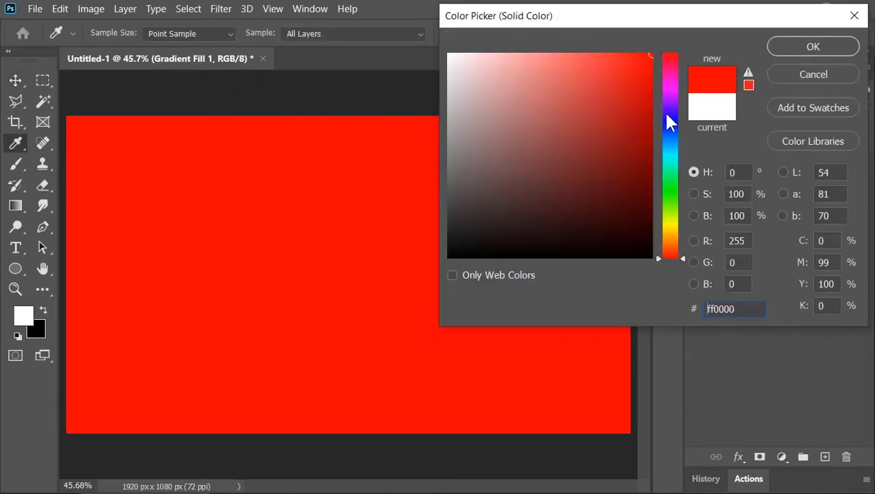
pyautogui.click(671, 129)
pyautogui.moveTo(671, 129); pyautogui.dragTo(676, 133)
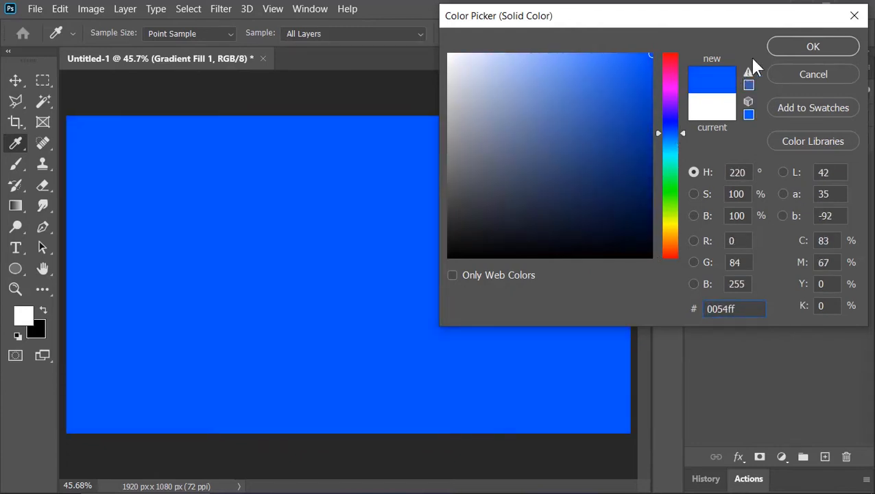
pyautogui.click(783, 47)
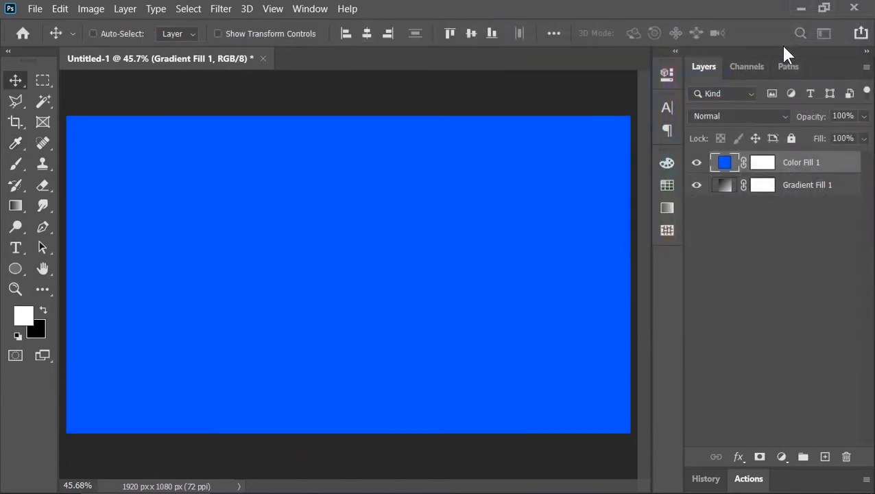
pyautogui.click(748, 118)
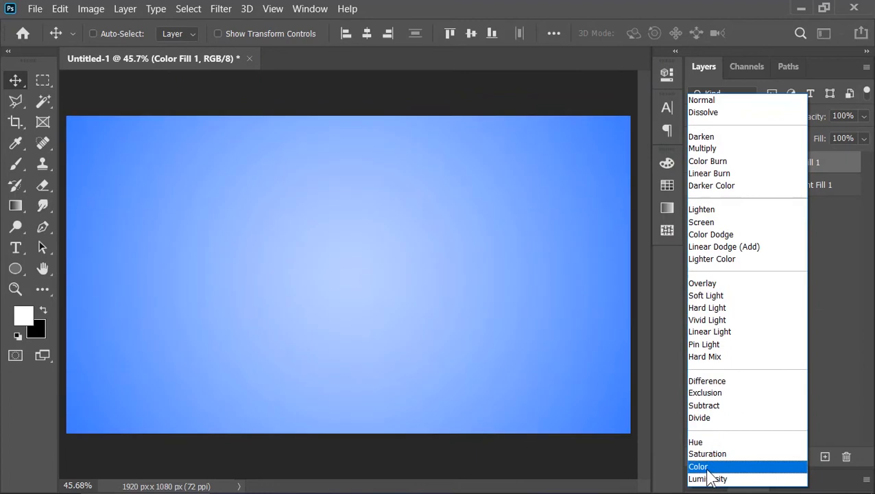
pyautogui.click(708, 467)
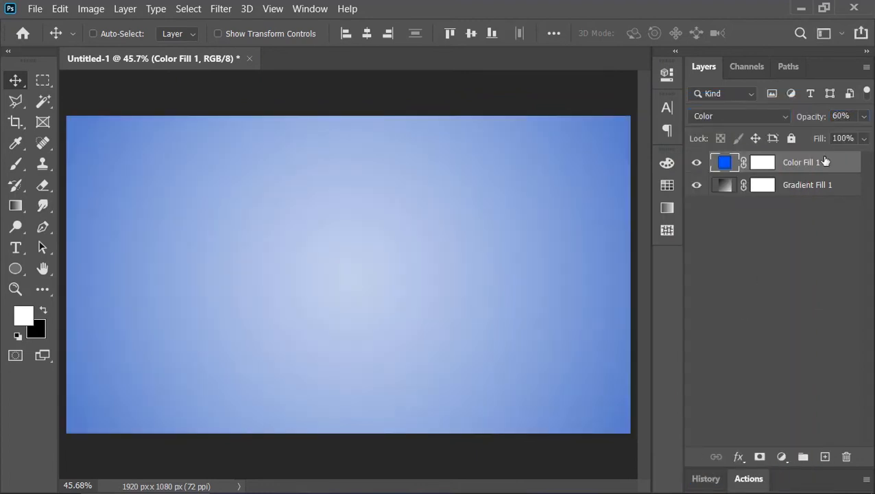
# Step: Group the color fill and gradient fill layers and name the group Background
pyautogui.keyDown('shift'); pyautogui.click(821, 186); pyautogui.keyUp('shift')
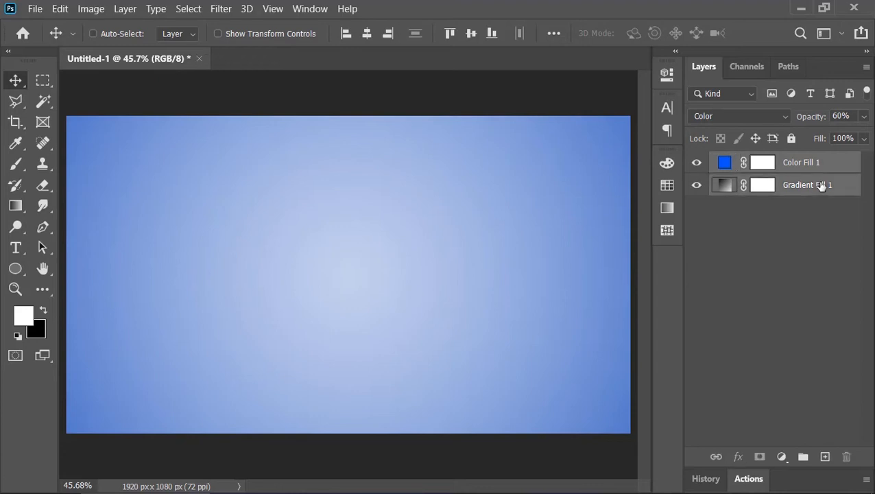
pyautogui.hotkey('ctrl', 'g')
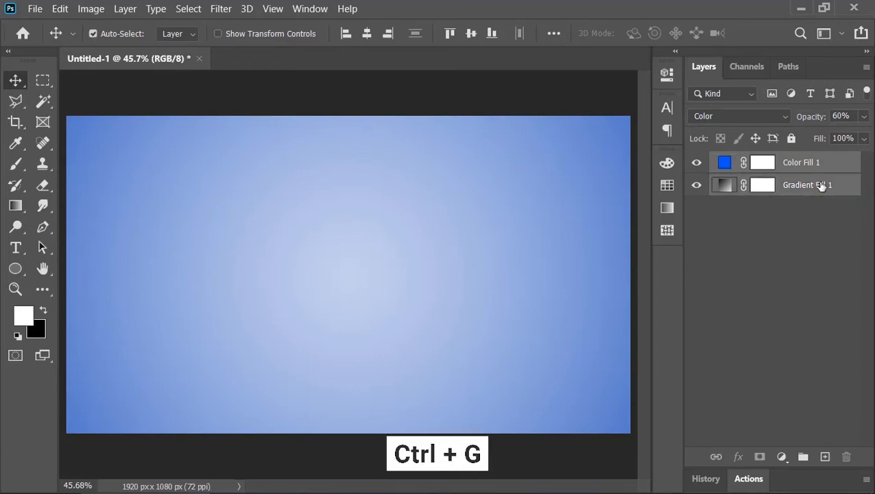
pyautogui.doubleClick(757, 163)
pyautogui.write('Background')
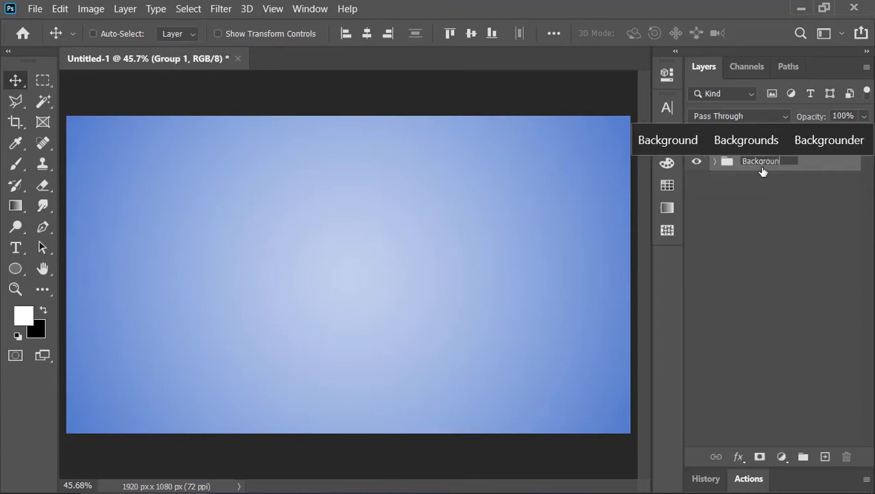
pyautogui.press('Return')
# Step: Add the word TEXT in black 620 pt Basketball font and move it to the horizontal middle of the canvas
pyautogui.click(16, 248)
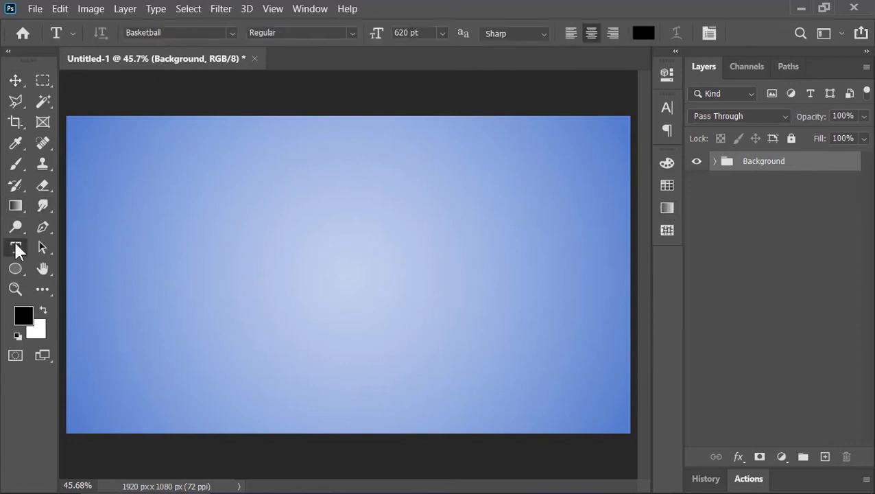
pyautogui.click(282, 243)
pyautogui.write('TEXT')
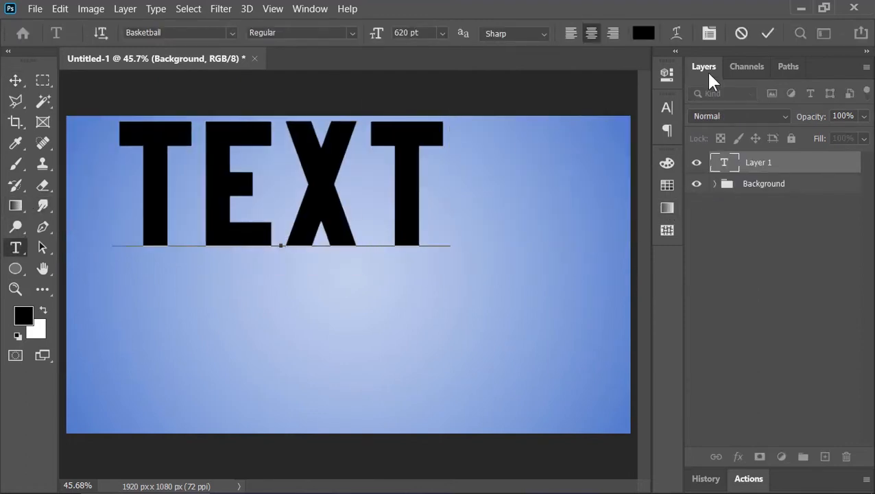
pyautogui.click(767, 33)
pyautogui.press('v')
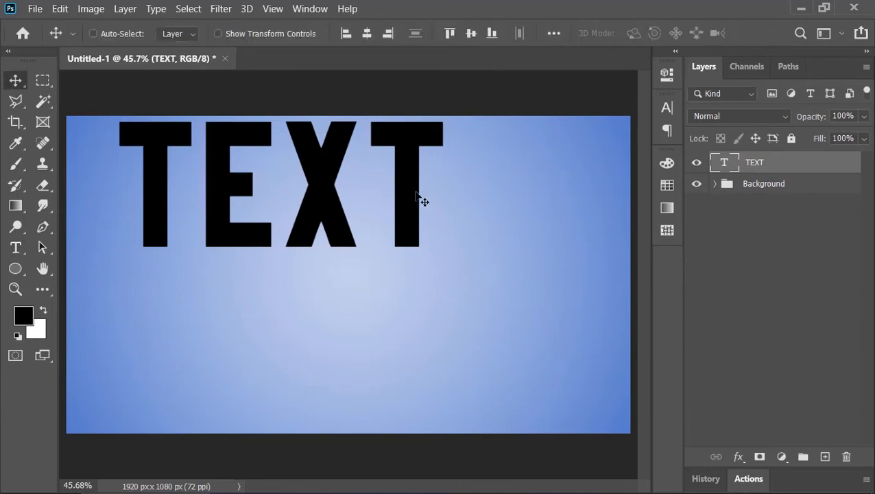
pyautogui.moveTo(422, 199); pyautogui.dragTo(394, 269)
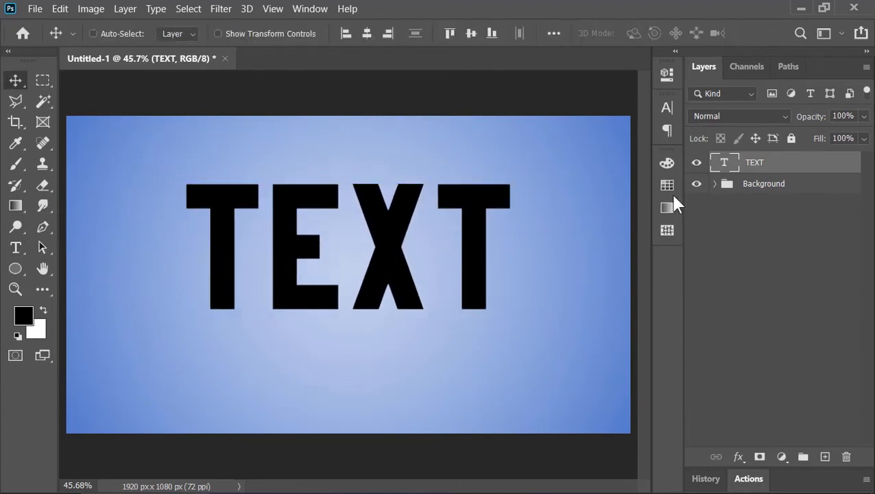
# Step: Convert the TEXT layer to a smart object and rename it Text Face
pyautogui.rightClick(767, 165)
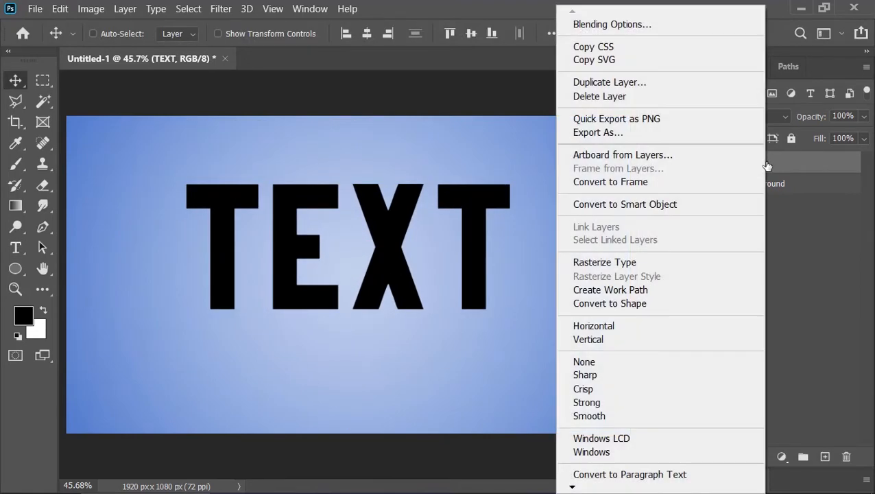
pyautogui.click(700, 213)
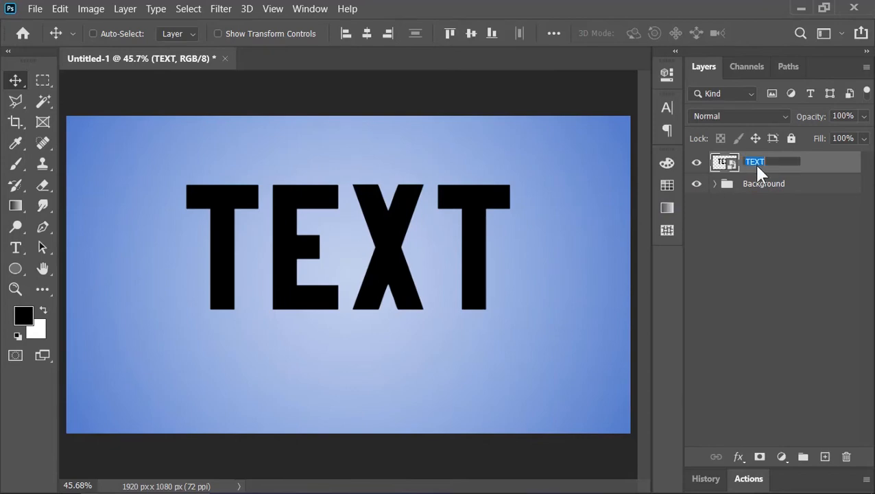
pyautogui.write('Text Face')
pyautogui.press('Return')
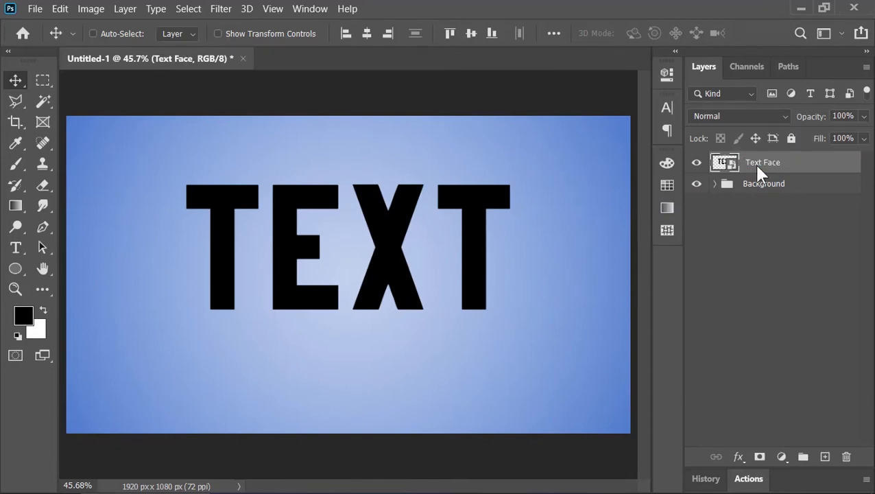
# Step: Apply a white Color Overlay layer style to the Text Face layer
pyautogui.rightClick(758, 171)
pyautogui.click(630, 20)
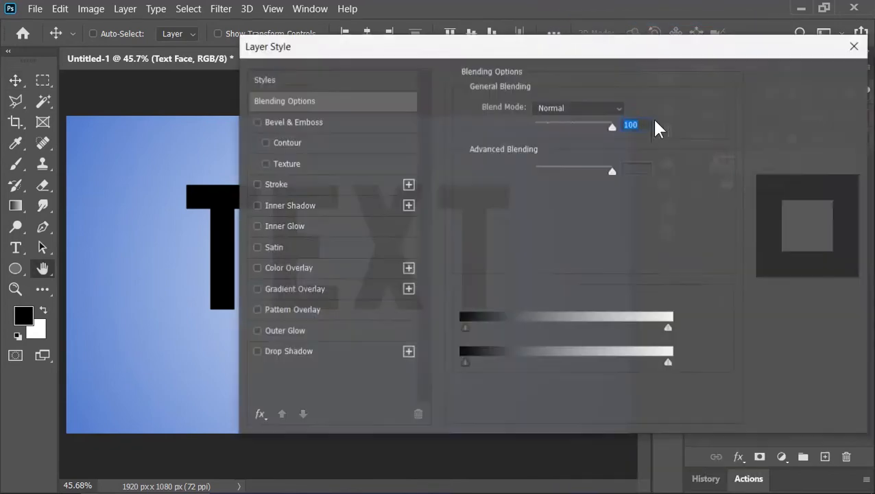
pyautogui.click(312, 236)
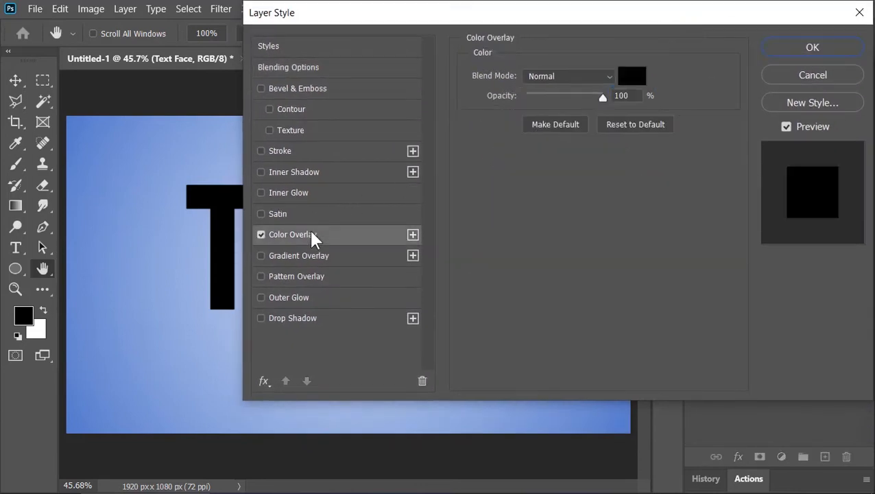
pyautogui.click(632, 76)
pyautogui.moveTo(502, 115); pyautogui.dragTo(448, 53)
pyautogui.click(792, 49)
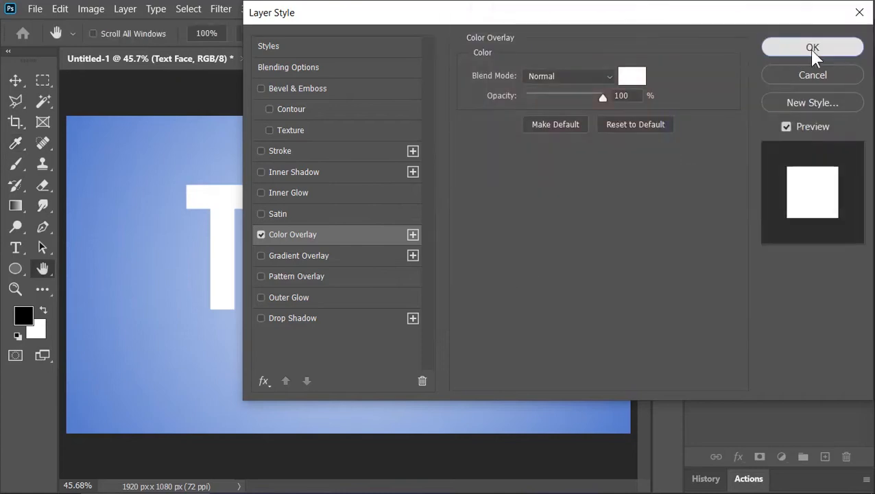
pyautogui.click(811, 50)
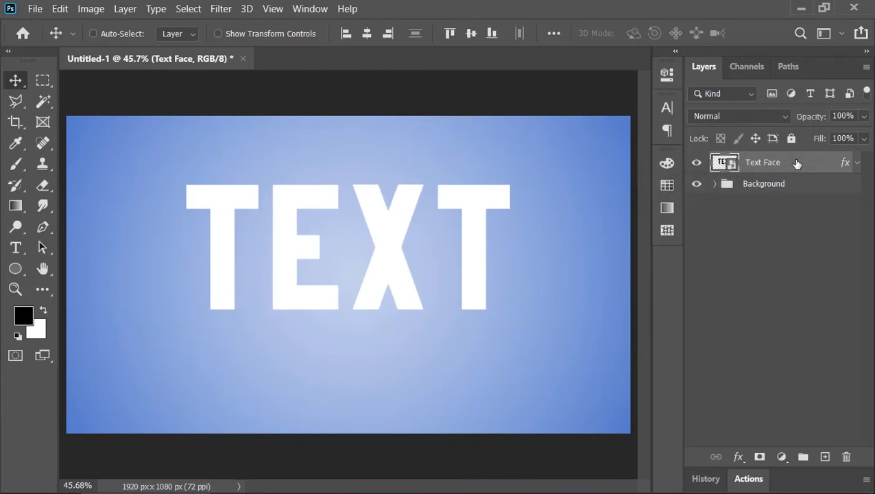
# Step: Run the Play Me First action from the 3D Action Extuder set on Text Face and collapse the resulting effects list
pyautogui.click(312, 9)
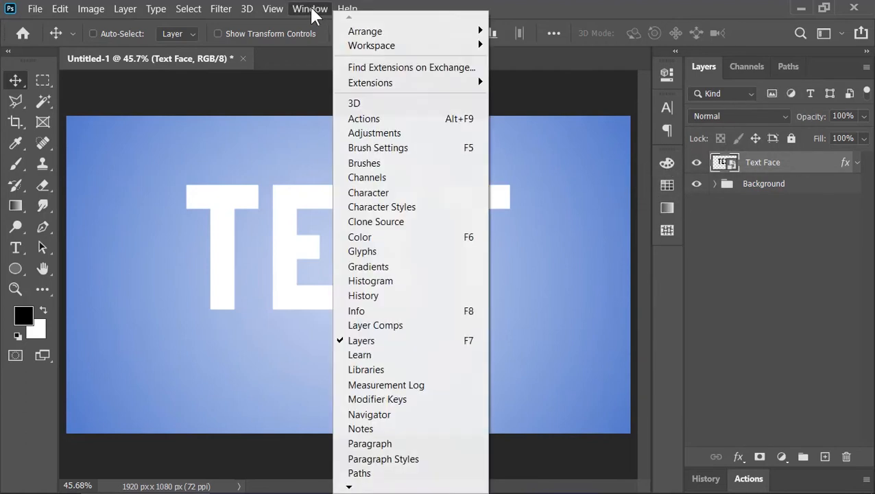
pyautogui.click(355, 119)
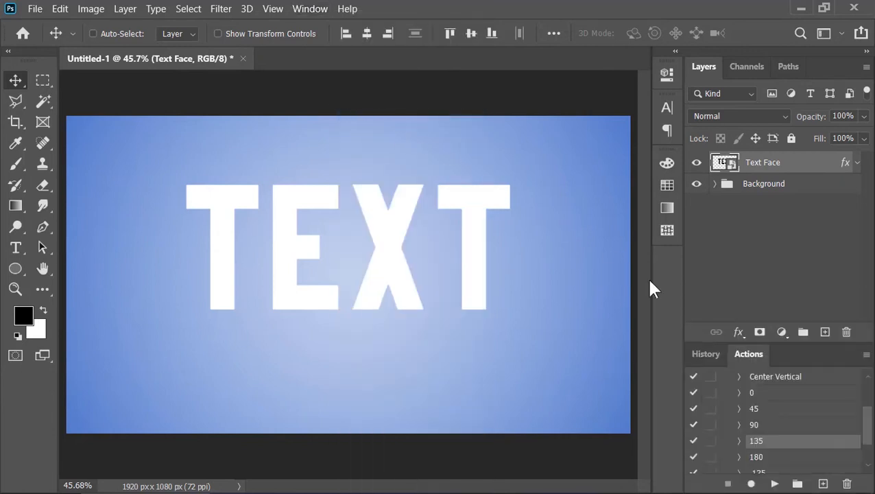
pyautogui.click(779, 400)
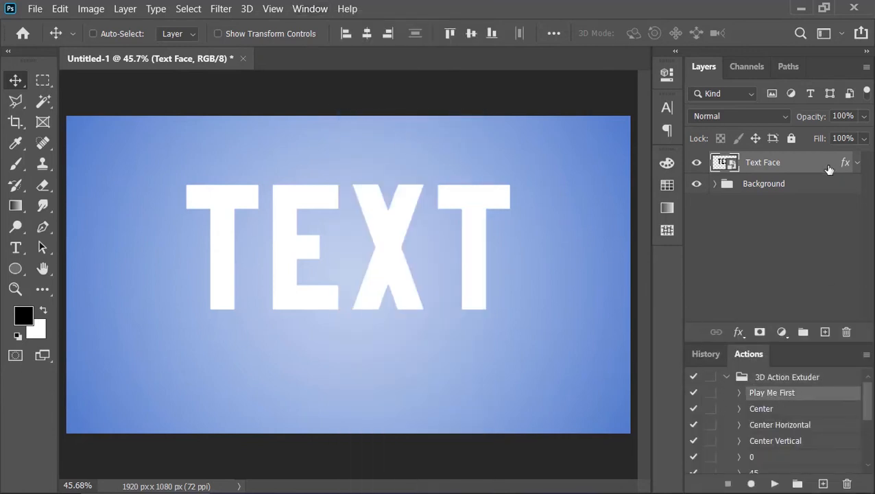
pyautogui.click(774, 484)
pyautogui.click(857, 185)
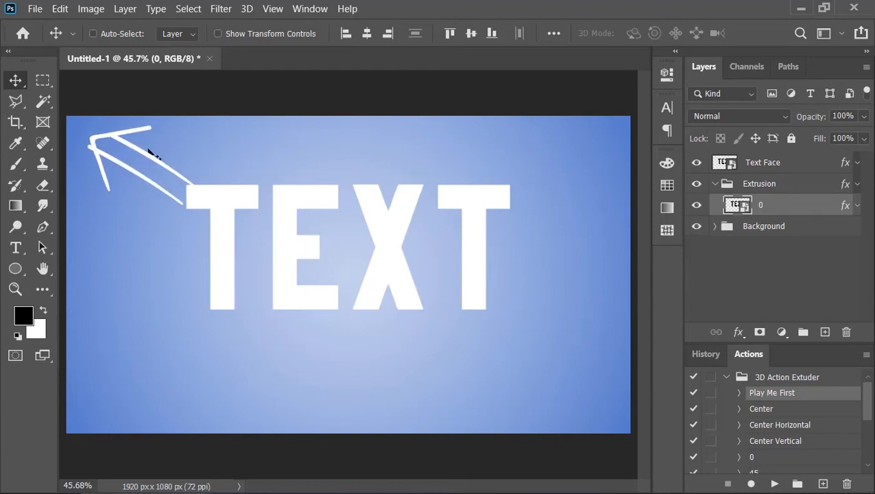
# Step: Run the 135 action from the 3D Action Extuder set on layer 0 to extrude the text toward the upper left
pyautogui.scroll(-3, 754, 425)
pyautogui.click(765, 403)
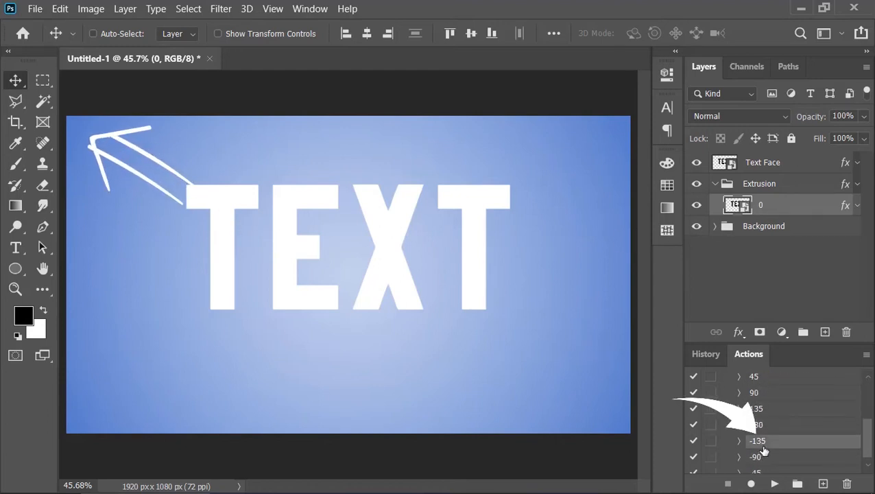
pyautogui.click(774, 484)
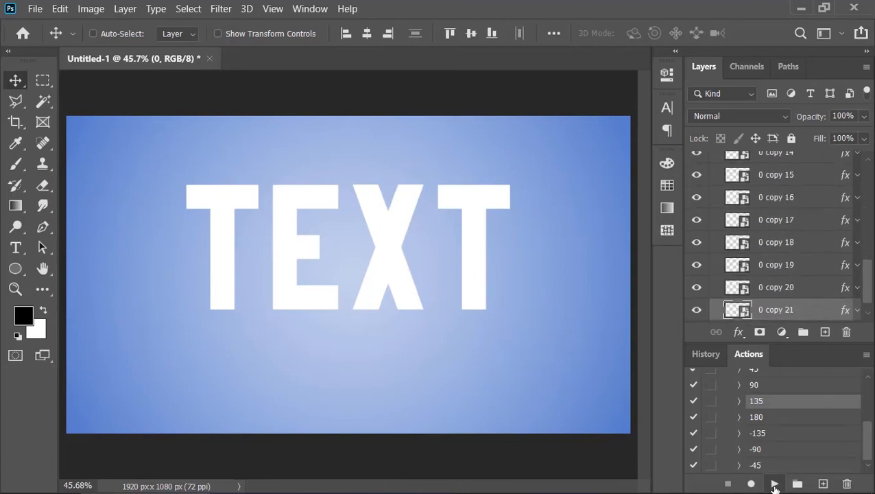
pyautogui.scroll(3, 759, 441)
pyautogui.click(730, 377)
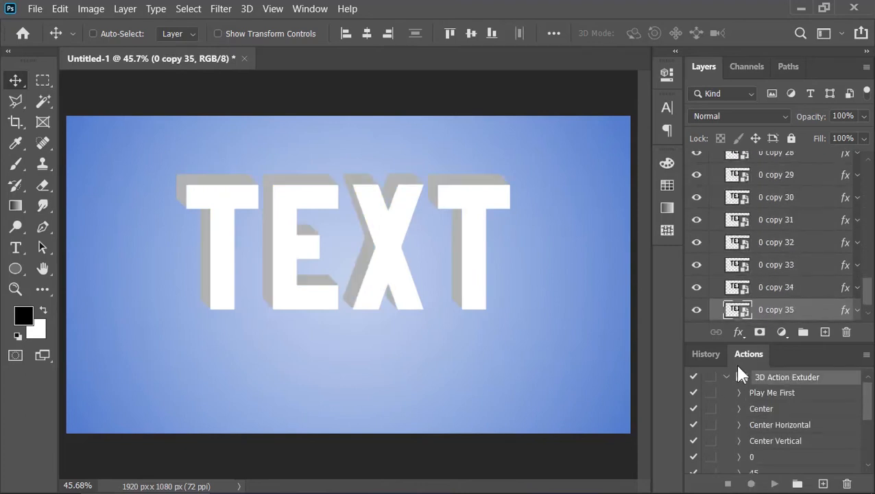
# Step: Collapse the actions list and the Extrusion layer group
pyautogui.doubleClick(741, 356)
pyautogui.scroll(10, 788, 315)
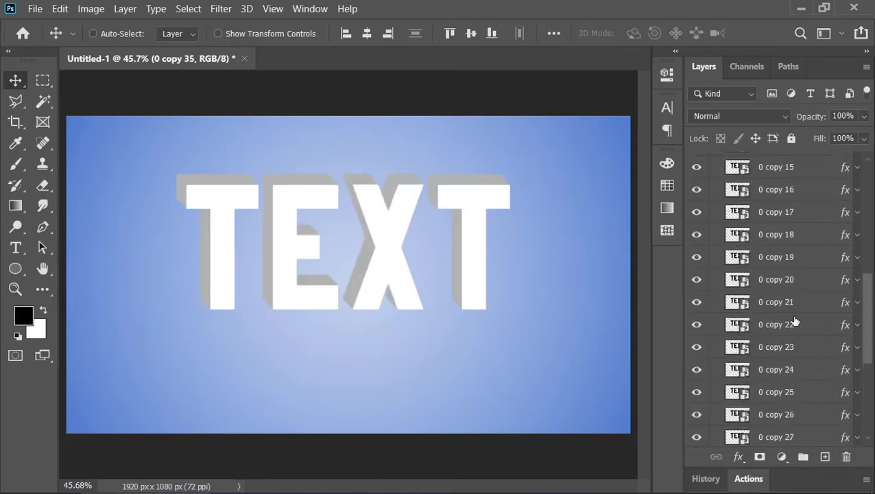
pyautogui.click(719, 190)
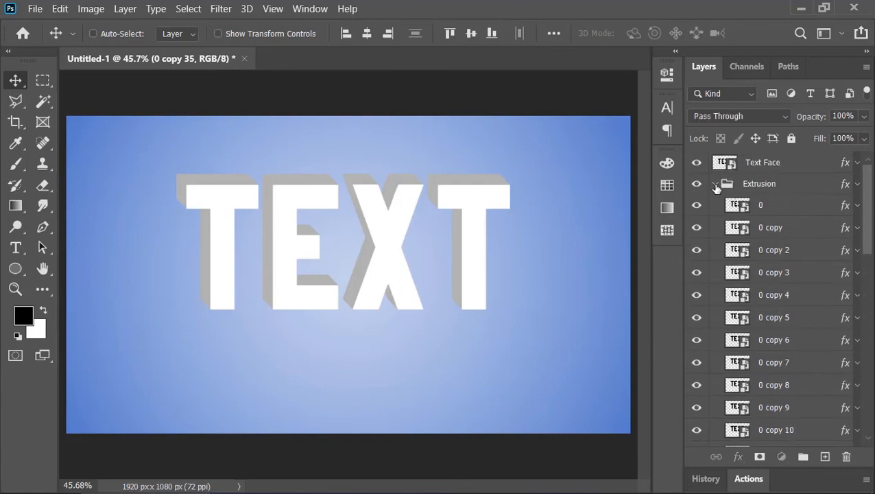
pyautogui.click(715, 184)
# Step: Set the opacity of the Extrusion group's Color Overlay to 100%
pyautogui.rightClick(771, 186)
pyautogui.click(649, 20)
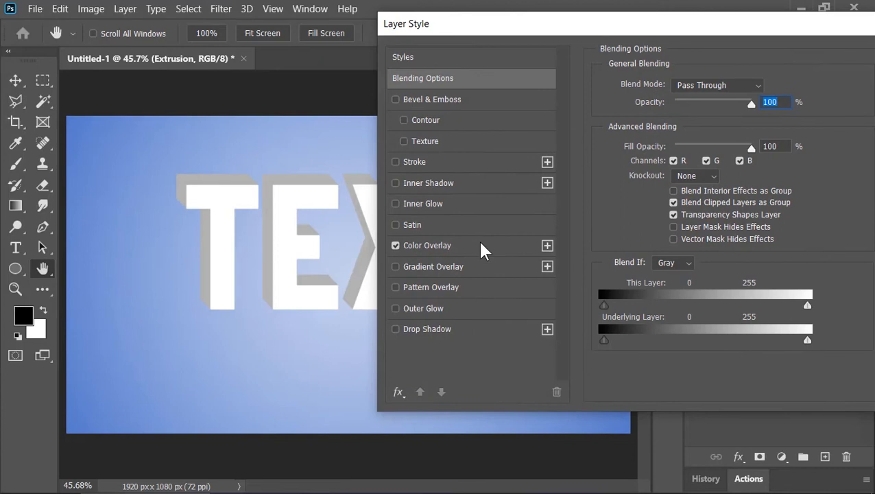
pyautogui.click(481, 247)
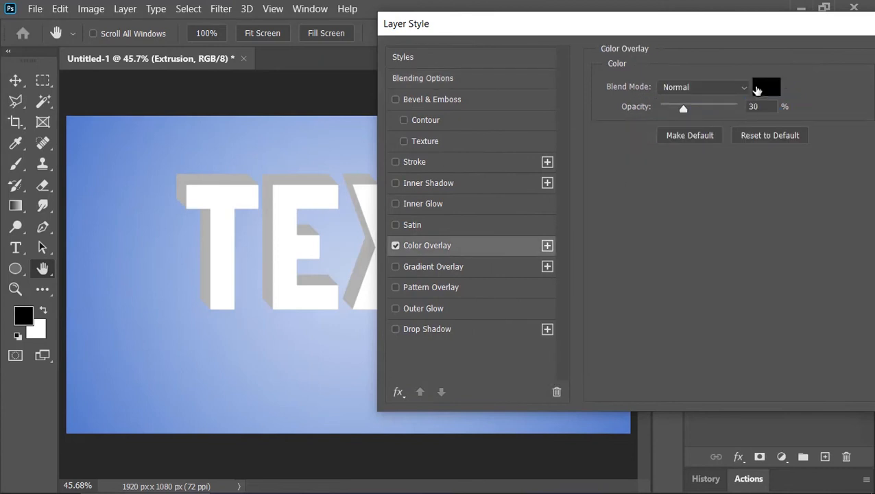
pyautogui.moveTo(684, 109); pyautogui.dragTo(772, 107)
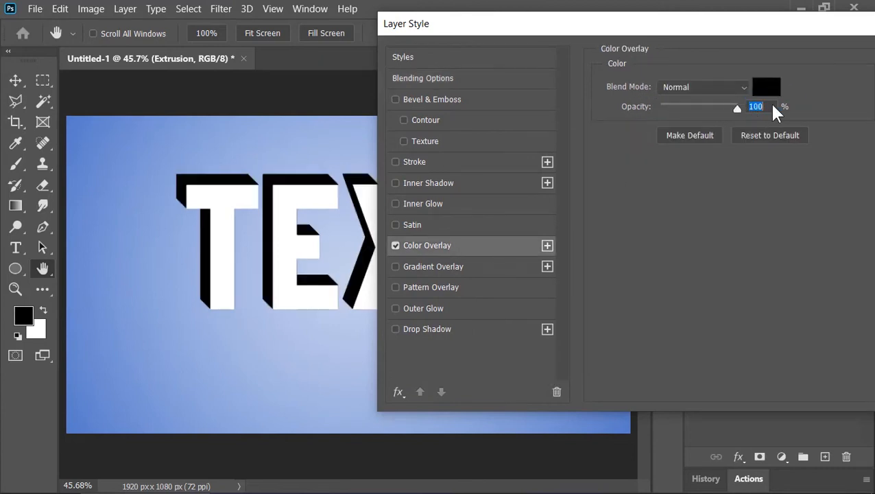
# Step: Change the Extrusion group's Color Overlay to a light periwinkle blue and apply the layer style
pyautogui.click(768, 86)
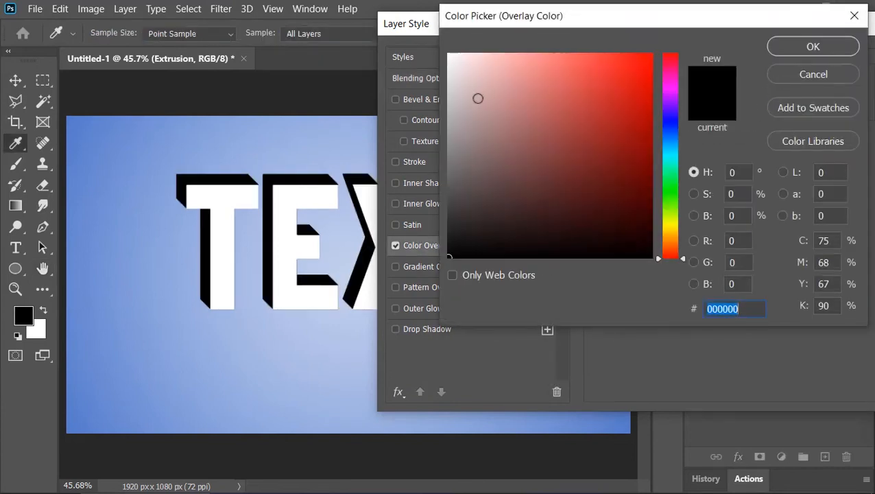
pyautogui.click(475, 89)
pyautogui.click(669, 129)
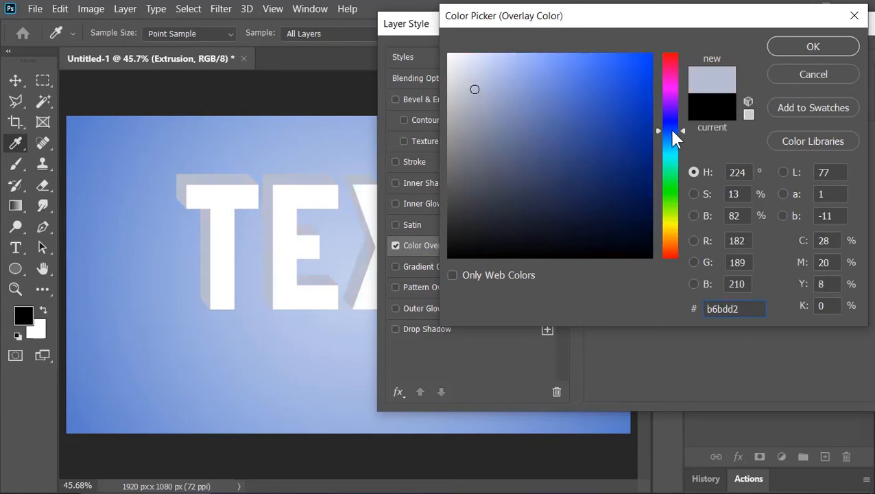
pyautogui.click(488, 74)
pyautogui.click(494, 80)
pyautogui.click(813, 46)
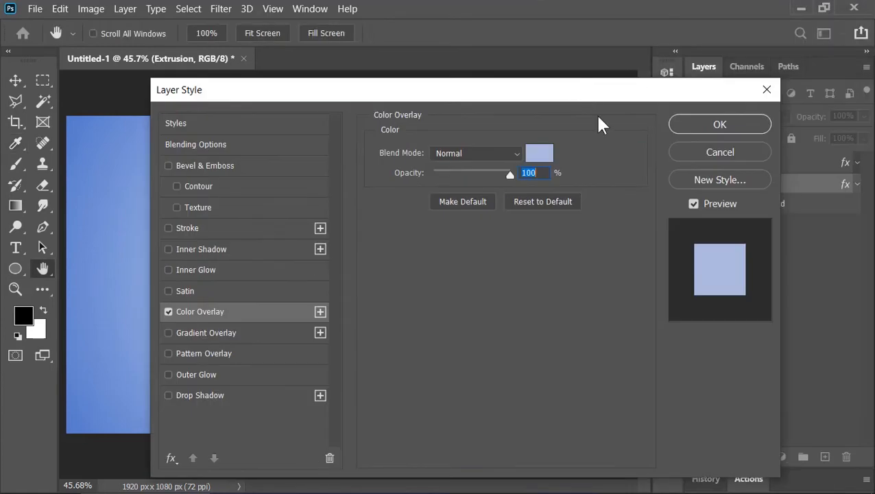
pyautogui.click(727, 122)
# Step: Group the Text Face layer with the Extrusion group and name the new group 3D Text
pyautogui.click(780, 169)
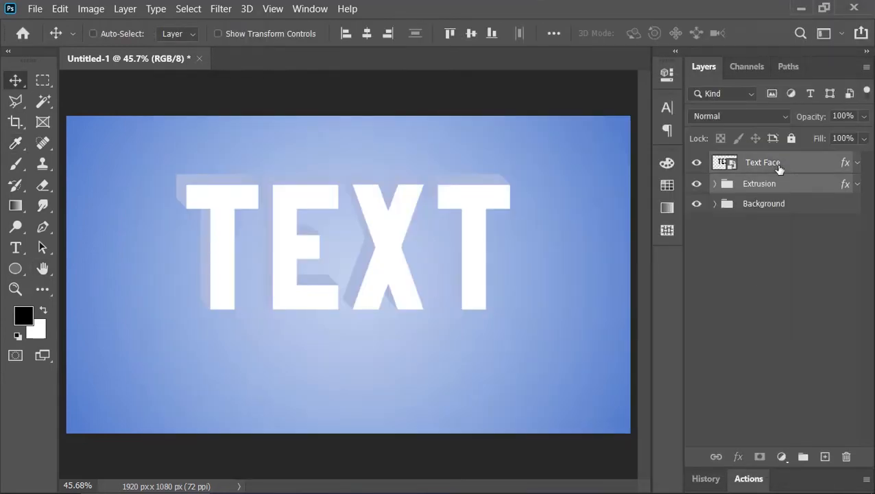
pyautogui.hotkey('ctrl', 'g')
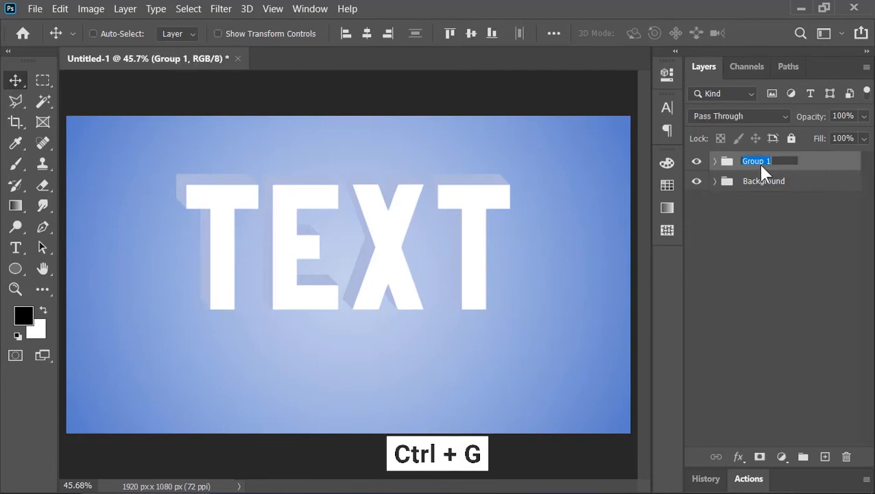
pyautogui.click(760, 164)
pyautogui.write('3D Text')
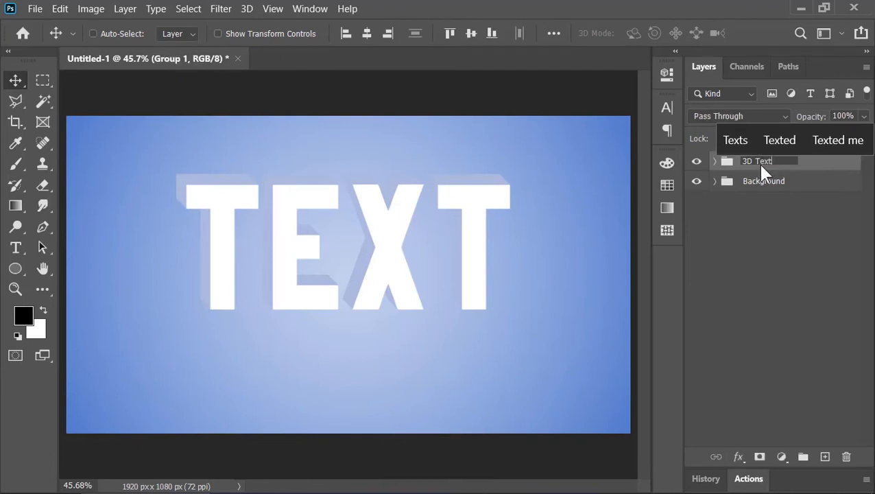
pyautogui.press('Return')
# Step: Duplicate the Text Face layer out of the 3D Text group to just above Background and rename the copy Shadow
pyautogui.click(716, 162)
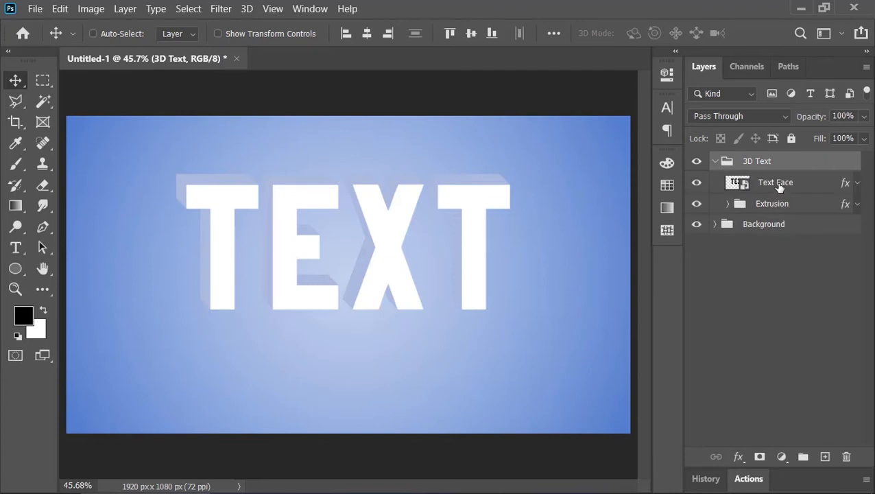
pyautogui.click(766, 186)
pyautogui.press('alt')
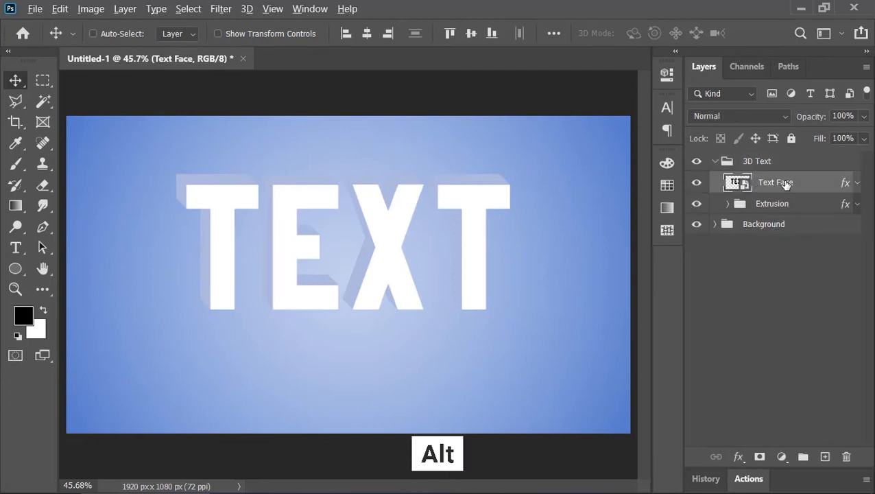
pyautogui.moveTo(787, 185); pyautogui.dragTo(800, 221)
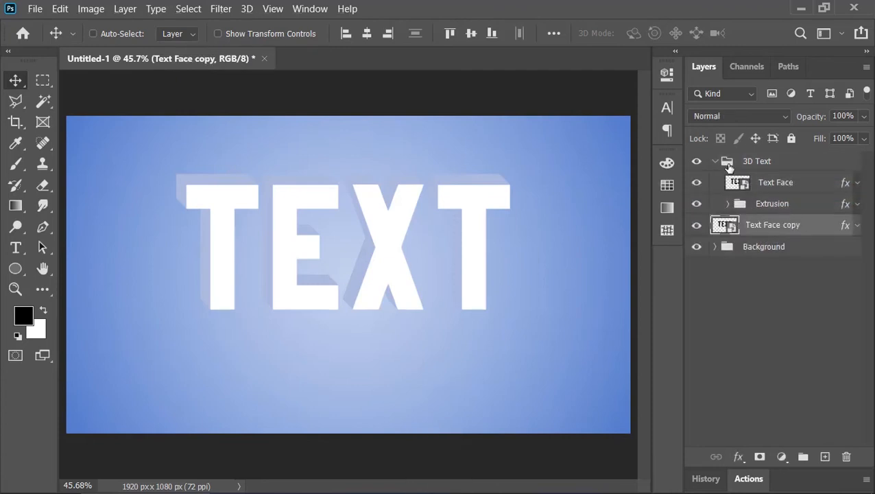
pyautogui.click(716, 162)
pyautogui.doubleClick(761, 183)
pyautogui.write('Shadow')
pyautogui.press('Return')
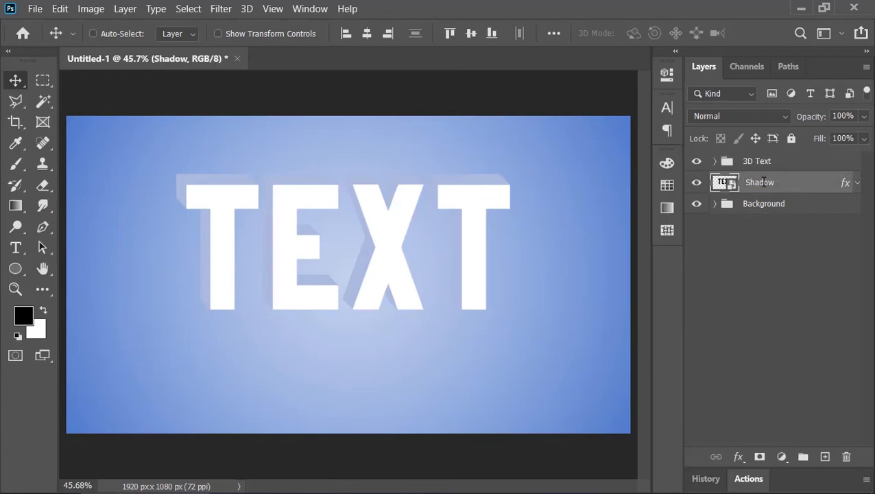
# Step: Set the Shadow layer's Color Overlay to black (000000)
pyautogui.rightClick(764, 182)
pyautogui.click(632, 21)
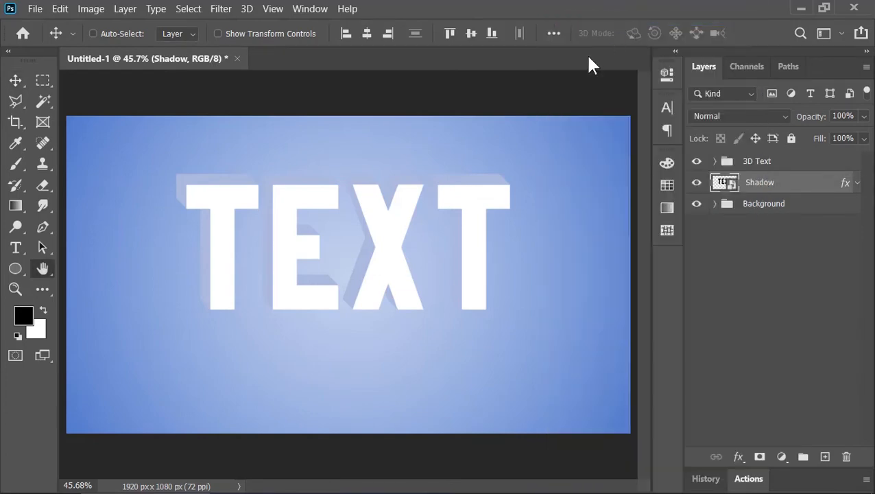
pyautogui.click(326, 244)
pyautogui.click(634, 85)
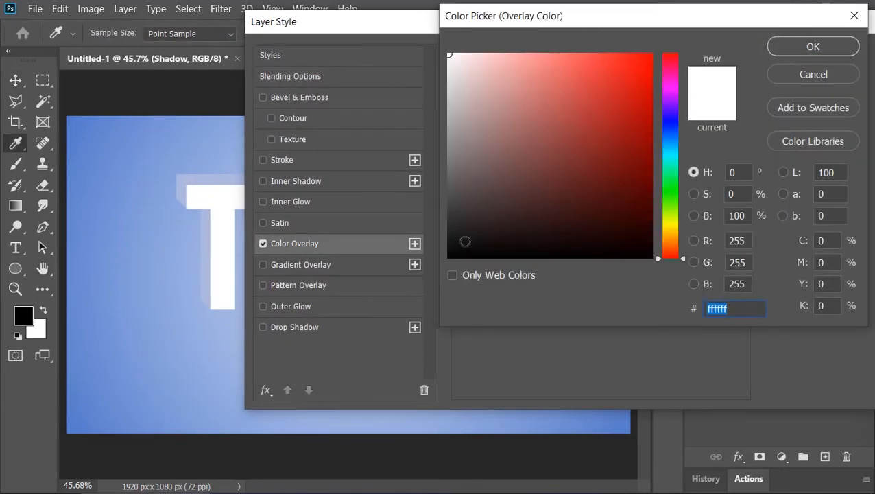
pyautogui.write('000000')
pyautogui.click(791, 48)
pyautogui.click(822, 54)
# Step: Squash the Shadow layer vertically to about 7% of its height, keeping its lower edge at the text's baseline
pyautogui.hotkey('ctrl', 't')
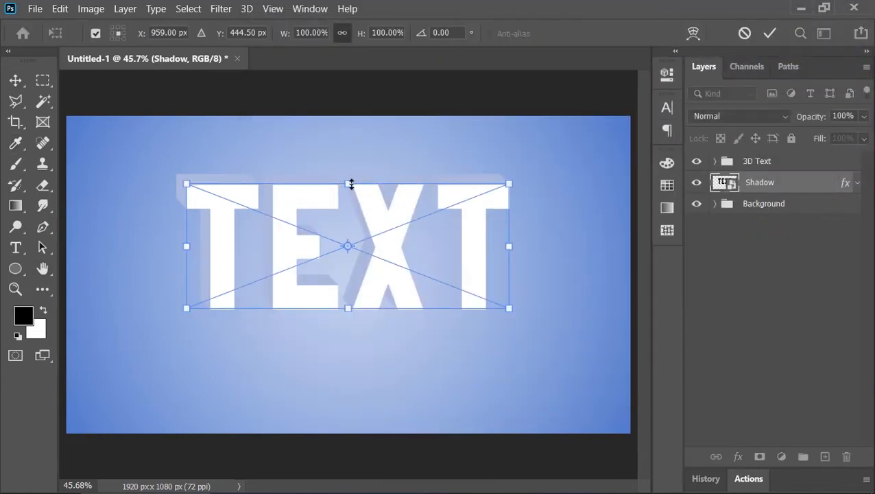
pyautogui.moveTo(351, 184); pyautogui.dragTo(354, 296)
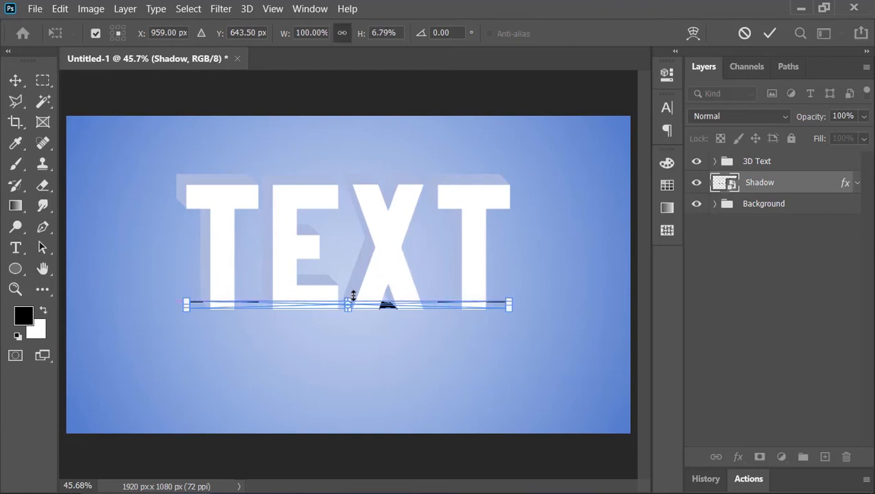
pyautogui.press('Return')
# Step: Apply a Motion Blur to the Shadow layer with an angle of 0° and a distance of 60 pixels
pyautogui.click(218, 9)
pyautogui.moveTo(248, 177)
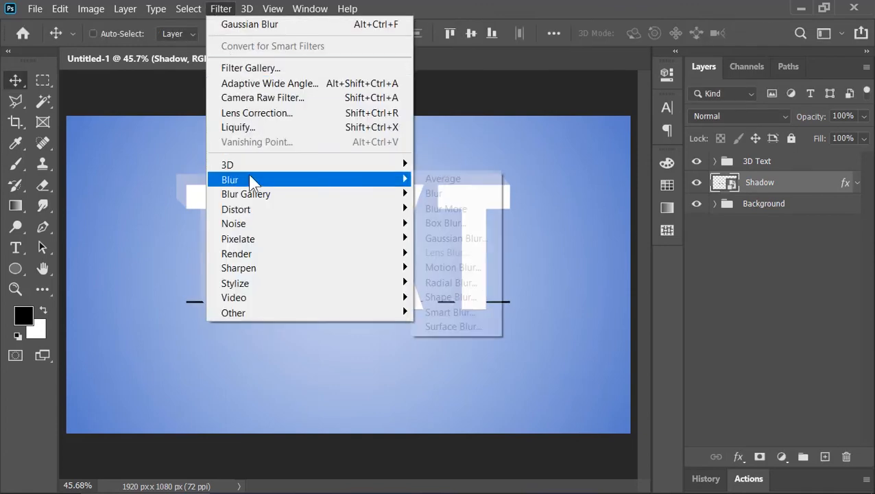
pyautogui.click(467, 269)
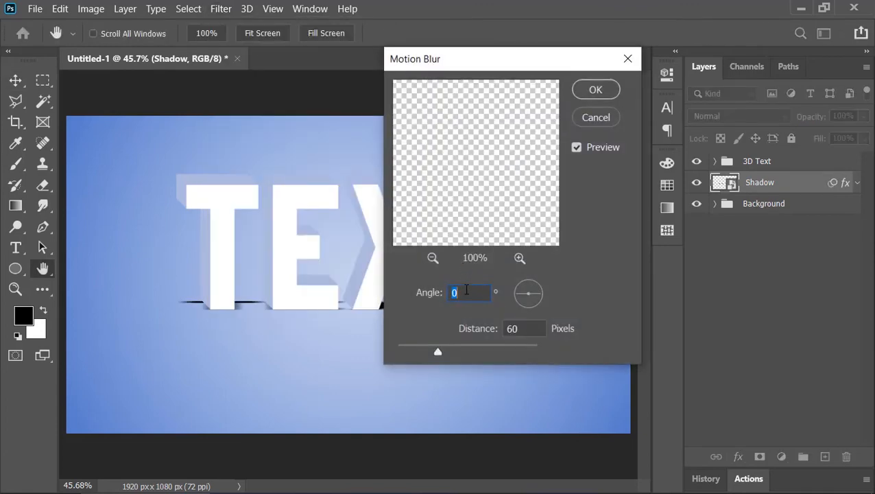
pyautogui.click(466, 291)
pyautogui.click(596, 90)
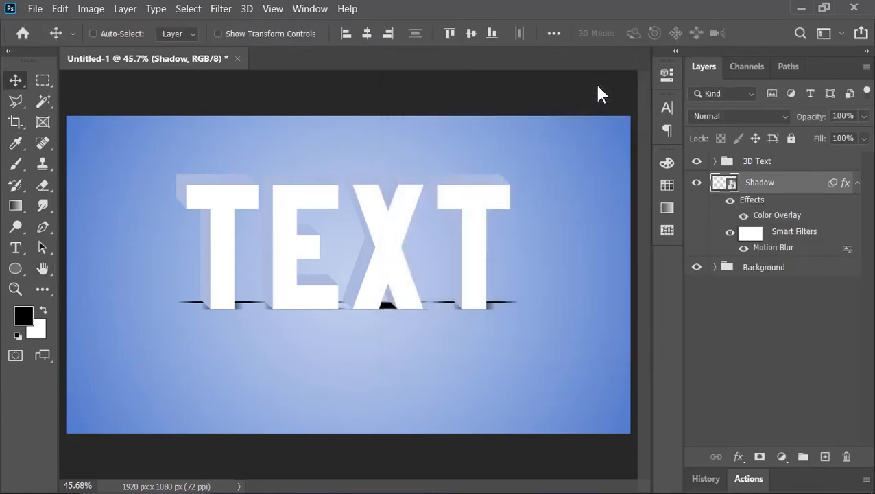
# Step: Apply a Gaussian Blur with a 5.0 pixel radius to the Shadow layer and set its opacity to 50%
pyautogui.click(221, 8)
pyautogui.moveTo(248, 179)
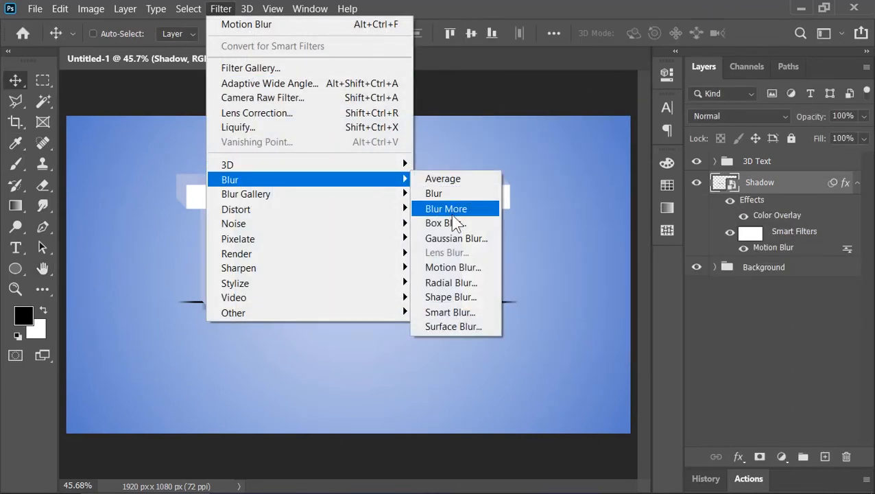
pyautogui.click(457, 238)
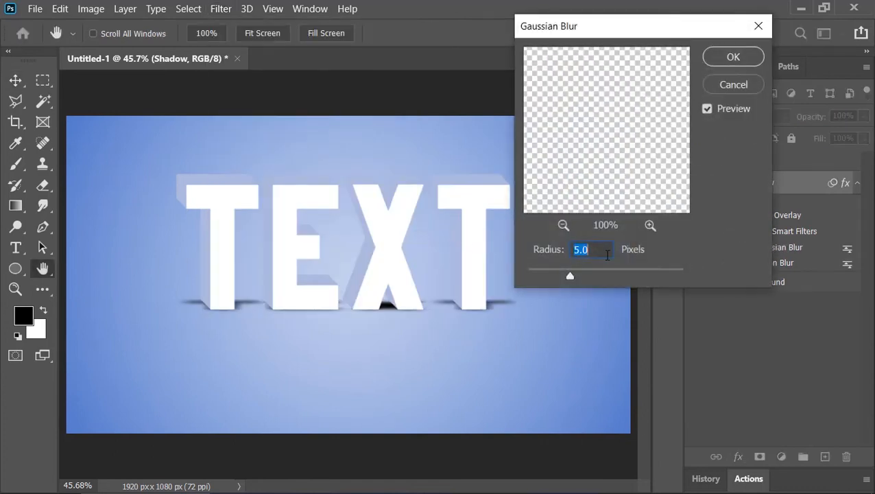
pyautogui.click(720, 59)
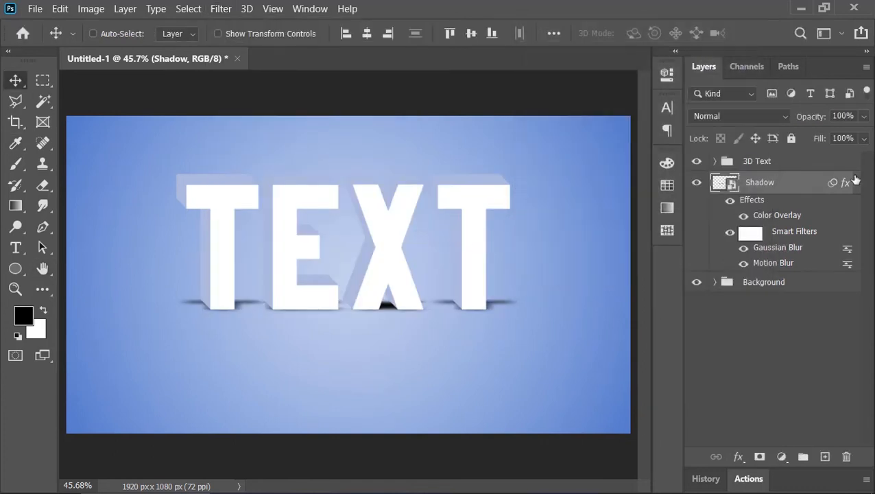
pyautogui.write('50')
pyautogui.press('Return')
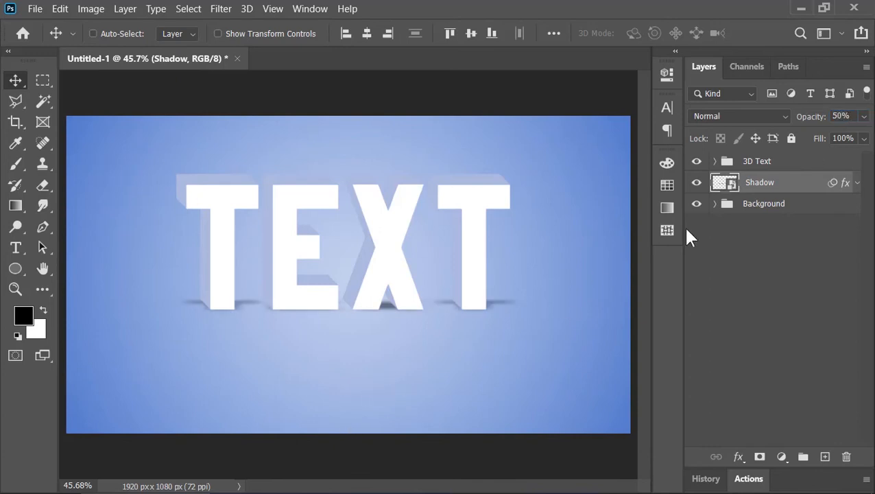
# Step: Duplicate the 3D Text group, rename the copy Reflection, and place it between Shadow and Background
pyautogui.click(770, 165)
pyautogui.hotkey('ctrl', 'j')
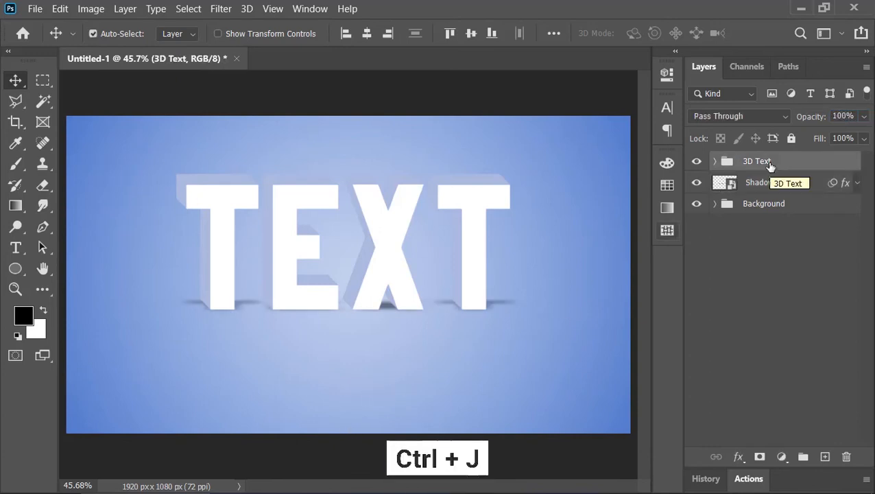
pyautogui.doubleClick(770, 163)
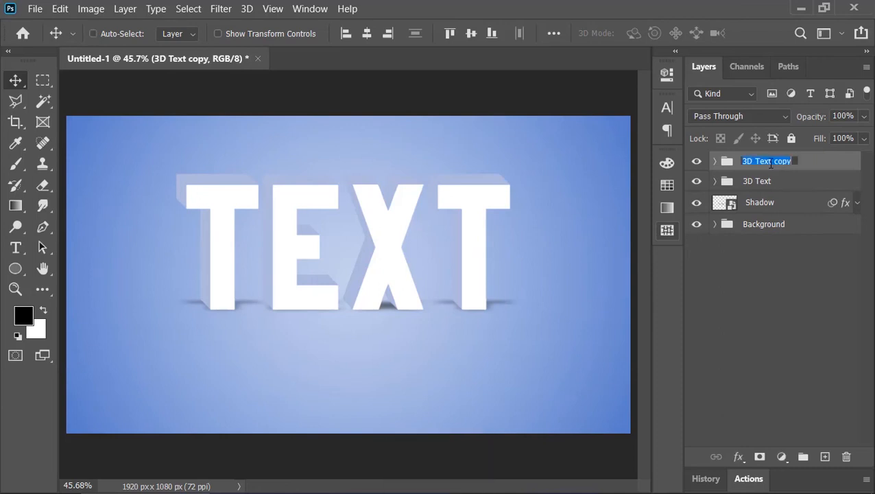
pyautogui.write('Reflection')
pyautogui.press('Return')
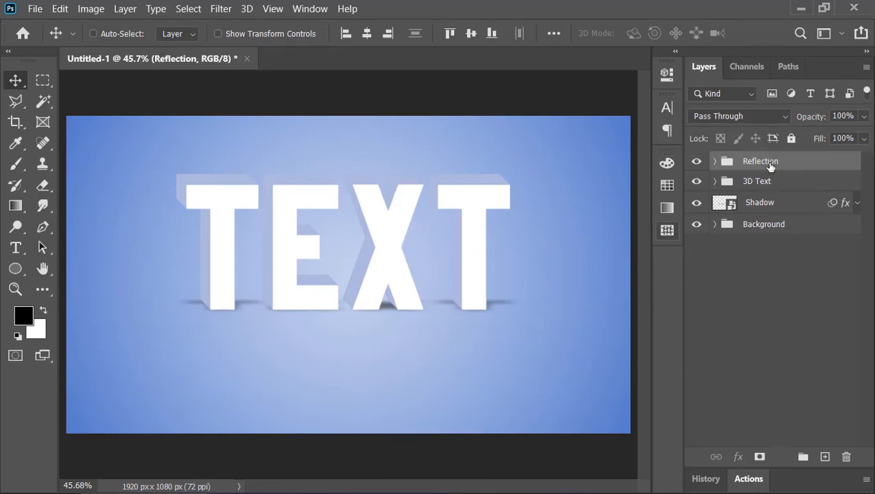
pyautogui.moveTo(769, 170); pyautogui.dragTo(772, 217)
# Step: Flip the Reflection group vertically and move it down so it meets the base of the original text
pyautogui.hotkey('ctrl', 't')
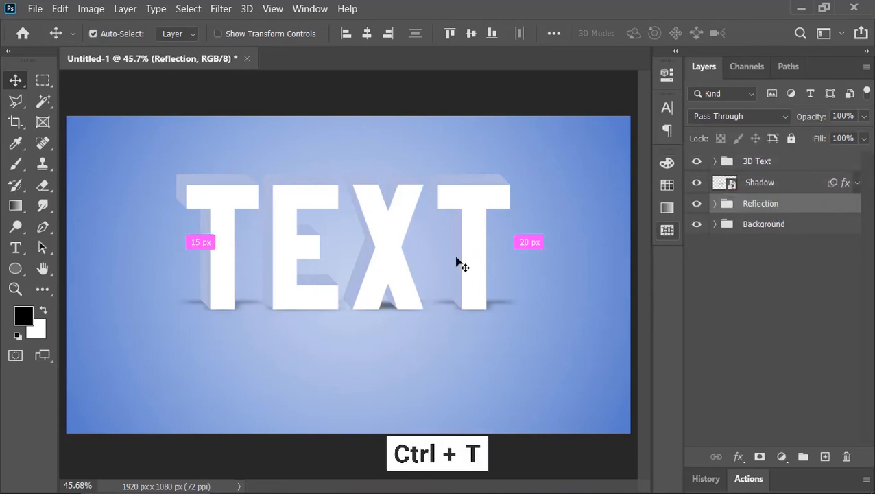
pyautogui.rightClick(439, 261)
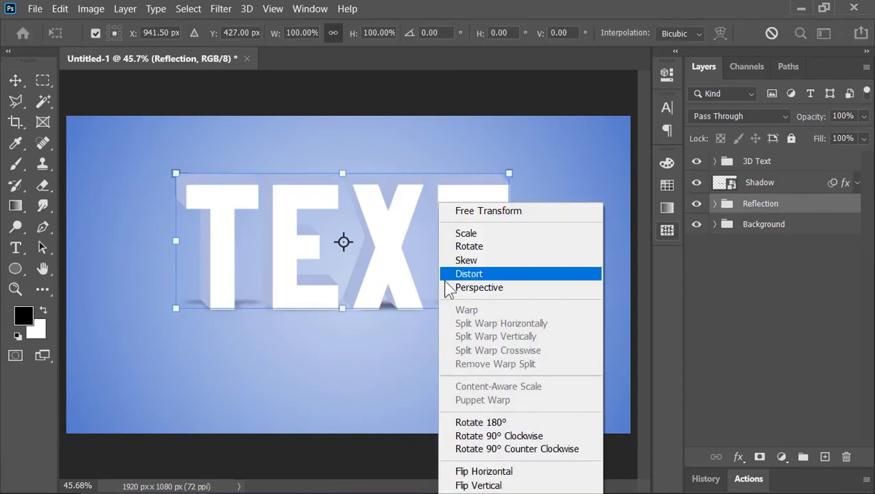
pyautogui.click(480, 486)
pyautogui.moveTo(417, 258); pyautogui.dragTo(411, 327)
pyautogui.press('Return')
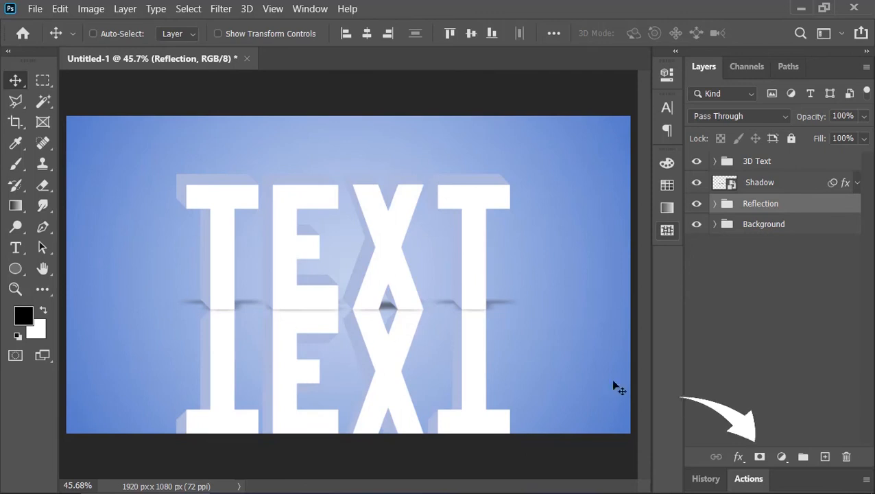
# Step: Add a layer mask to the Reflection group and fade the reflection towards the canvas bottom with a vertical black-to-white linear gradient
pyautogui.click(760, 456)
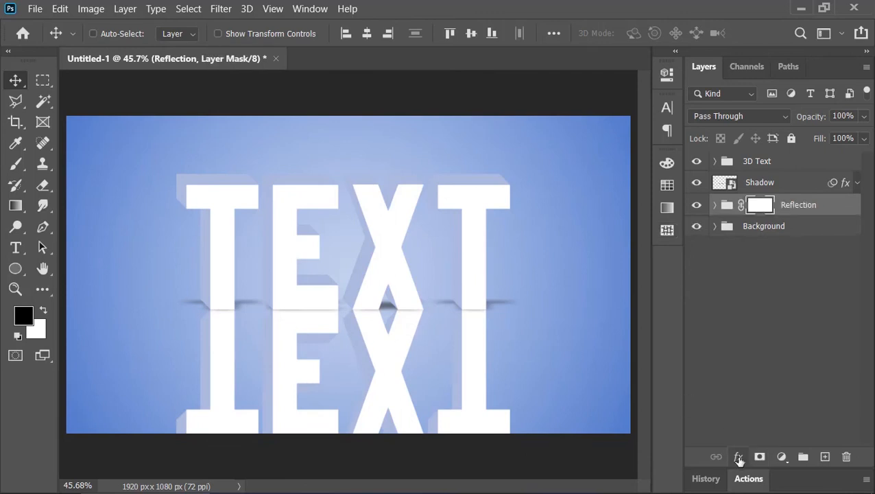
pyautogui.click(16, 208)
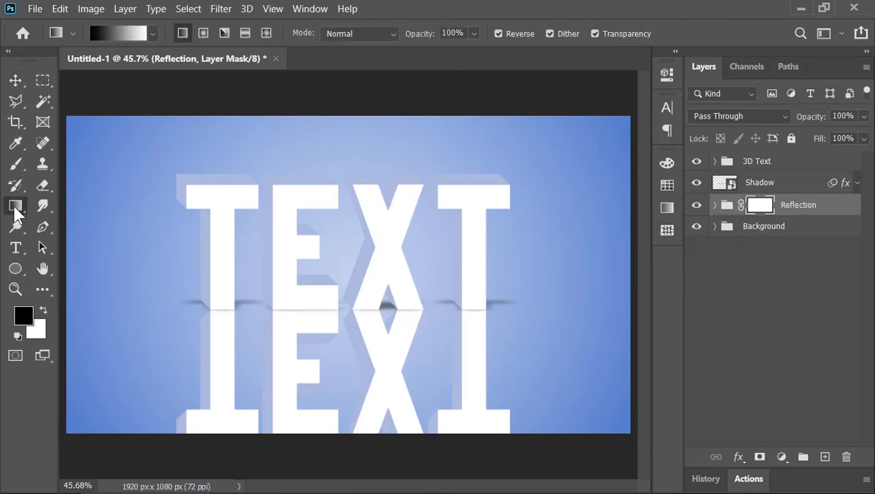
pyautogui.press('x')
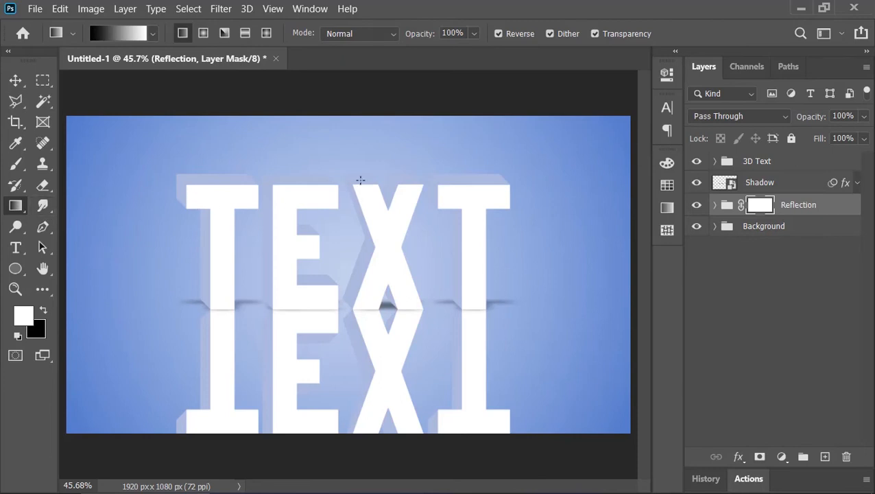
pyautogui.moveTo(360, 193); pyautogui.dragTo(358, 364)
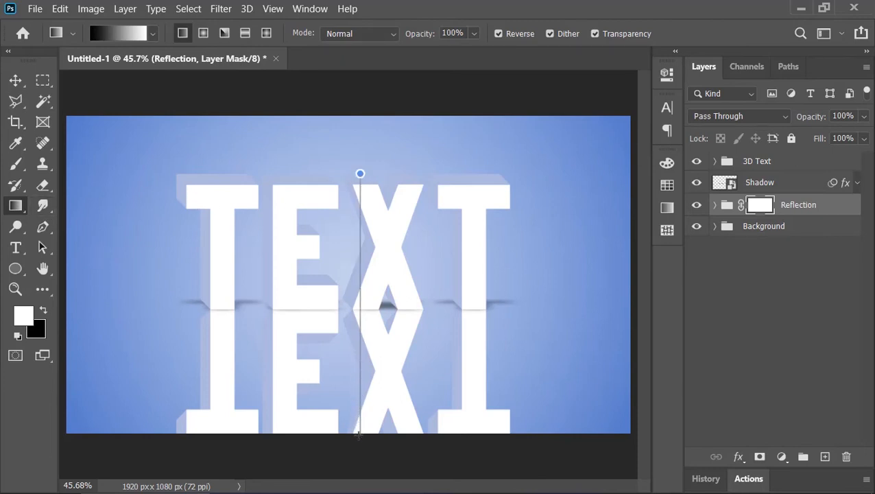
pyautogui.moveTo(358, 433); pyautogui.dragTo(358, 435)
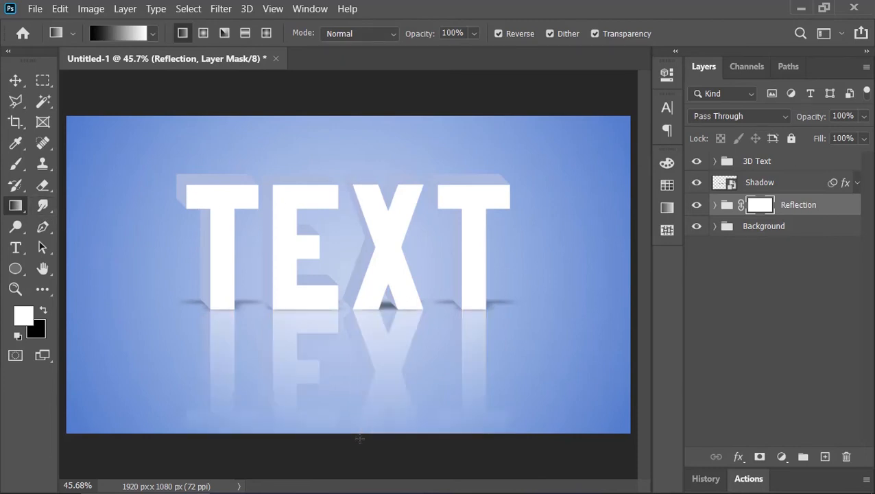
# Step: Set the Reflection group's opacity to 80%
pyautogui.click(847, 117)
pyautogui.write('7')
pyautogui.press('BackSpace')
pyautogui.write('80')
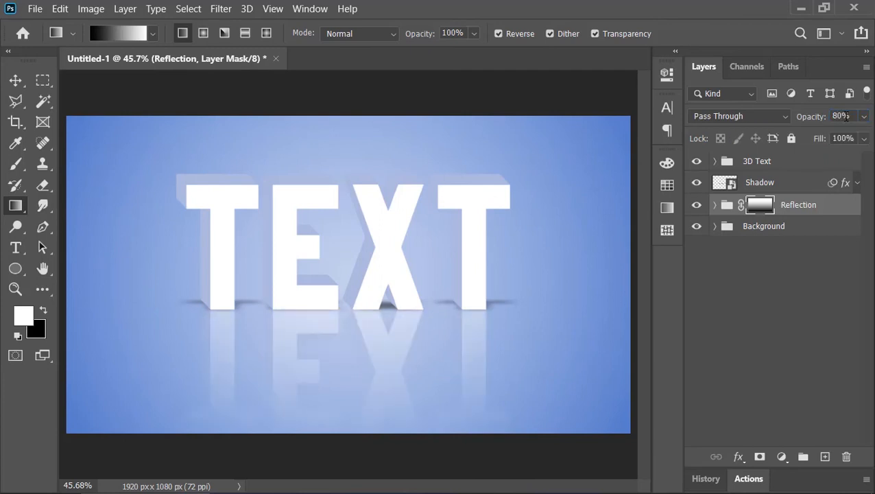
pyautogui.write('v')
# Step: Add a Color Balance adjustment above the 3D Text group, setting midtones Cyan/Red to -11 and shifting midtones and shadows towards cyan and blue
pyautogui.click(788, 164)
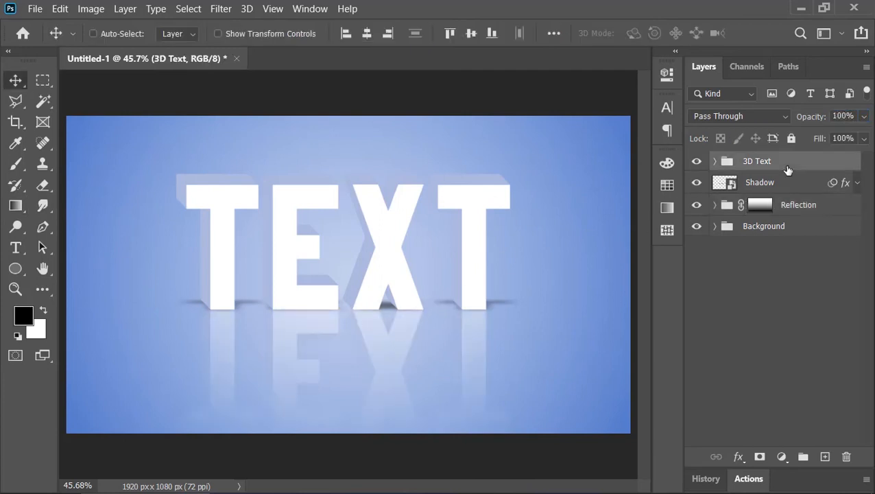
pyautogui.click(784, 456)
pyautogui.click(785, 313)
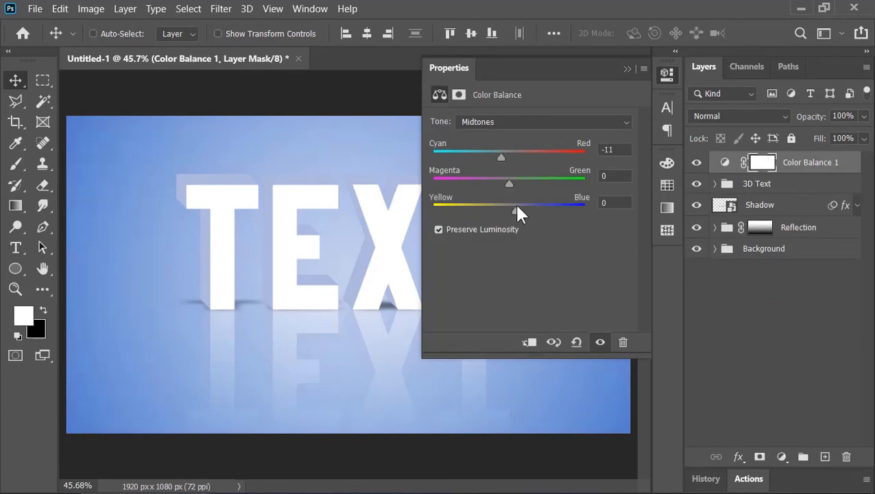
pyautogui.moveTo(517, 206); pyautogui.dragTo(519, 208)
pyautogui.click(511, 122)
pyautogui.click(509, 136)
pyautogui.moveTo(509, 155); pyautogui.dragTo(502, 153)
pyautogui.moveTo(510, 209); pyautogui.dragTo(519, 208)
# Step: Set the Color Balance highlights to +13 towards green and +26 towards blue
pyautogui.click(511, 123)
pyautogui.click(509, 162)
pyautogui.moveTo(510, 155); pyautogui.dragTo(519, 182)
pyautogui.moveTo(510, 210); pyautogui.dragTo(529, 210)
# Step: Shift the Color Balance slightly further towards cyan and blue outside the highlights and close its settings
pyautogui.click(509, 122)
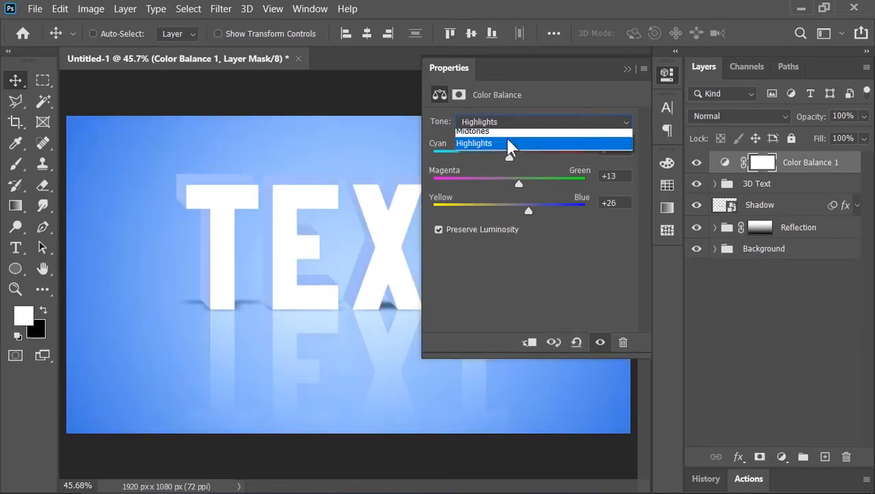
pyautogui.click(509, 134)
pyautogui.moveTo(501, 157); pyautogui.dragTo(495, 157)
pyautogui.moveTo(530, 211); pyautogui.dragTo(532, 211)
pyautogui.click(627, 69)
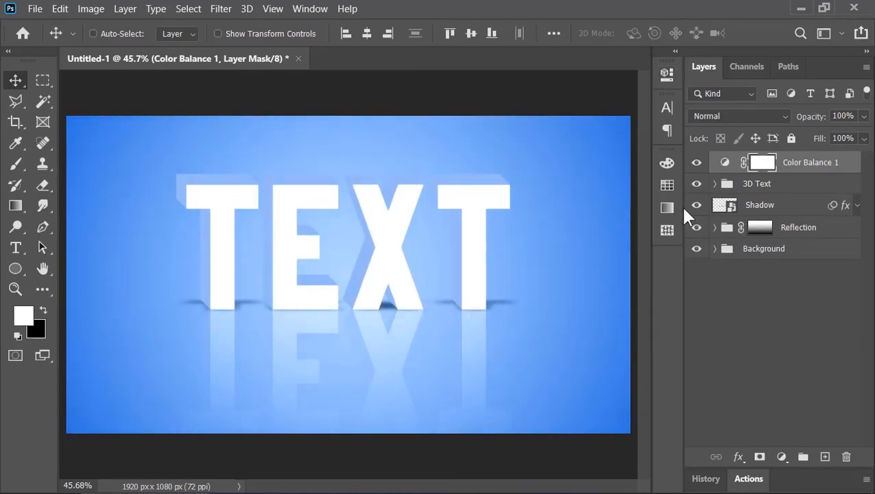
# Step: Open the Shadow layer's smart object contents, change the text to EDIT, then save and close the embedded document
pyautogui.doubleClick(725, 206)
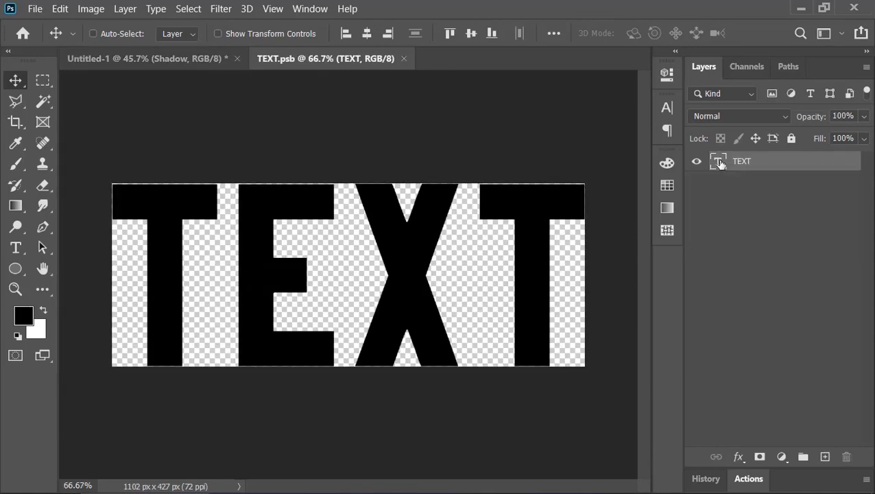
pyautogui.doubleClick(719, 163)
pyautogui.write('EDIT')
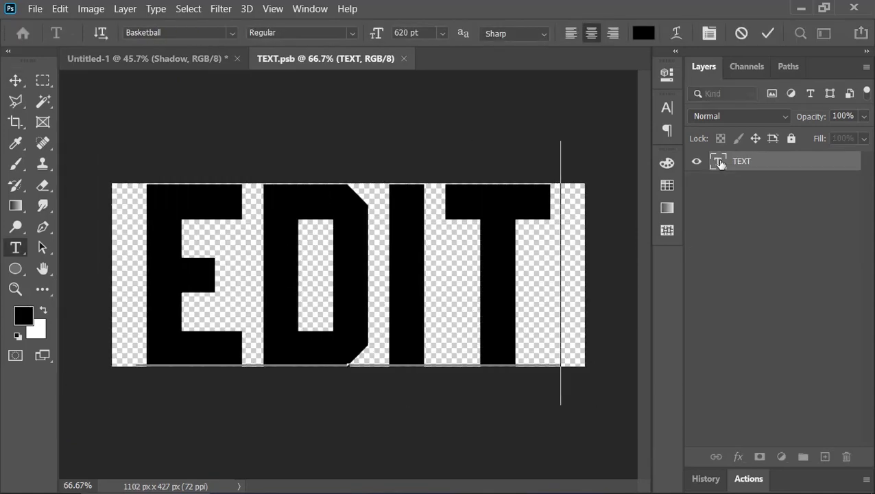
pyautogui.click(767, 33)
pyautogui.press('v')
pyautogui.click(407, 59)
pyautogui.click(402, 215)
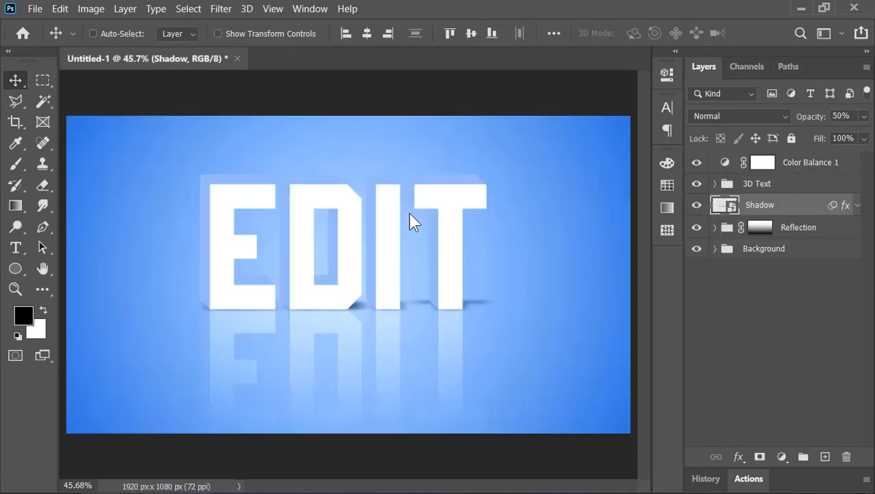
# Step: Add a Hue/Saturation adjustment layer above Color Balance 1 and set its hue to about +35
pyautogui.click(816, 163)
pyautogui.click(784, 455)
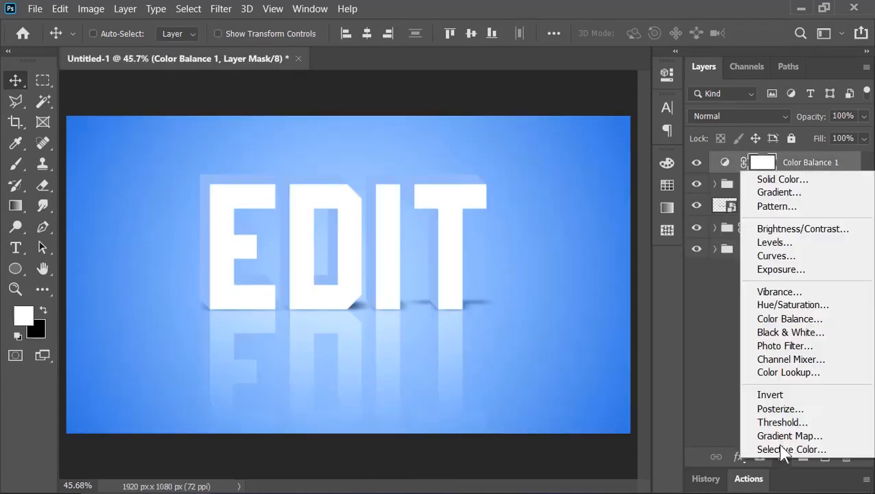
pyautogui.click(779, 305)
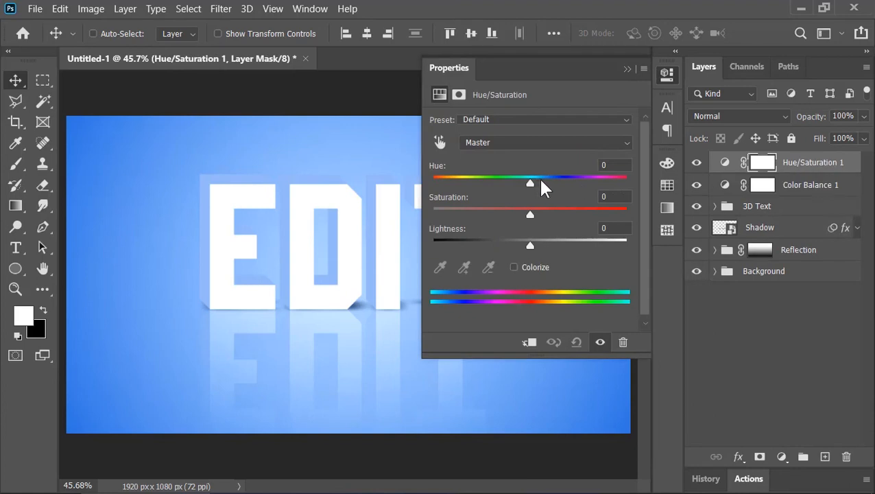
pyautogui.moveTo(532, 183); pyautogui.dragTo(562, 183)
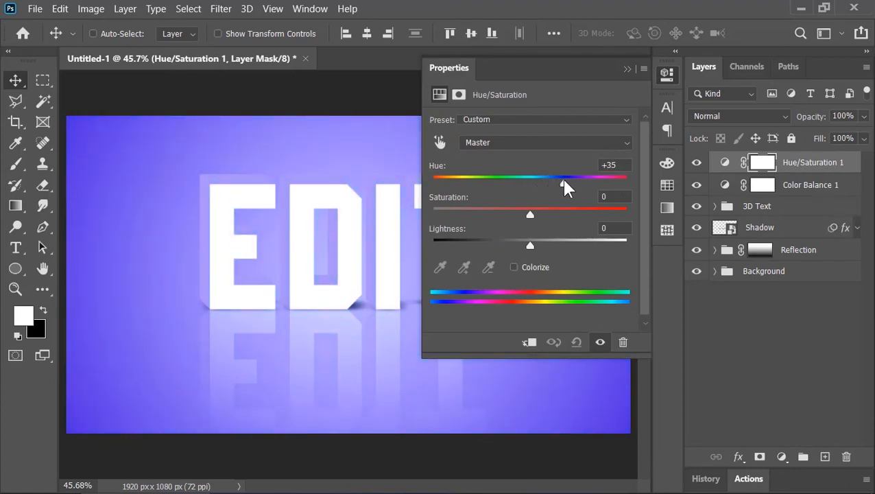
pyautogui.click(626, 68)
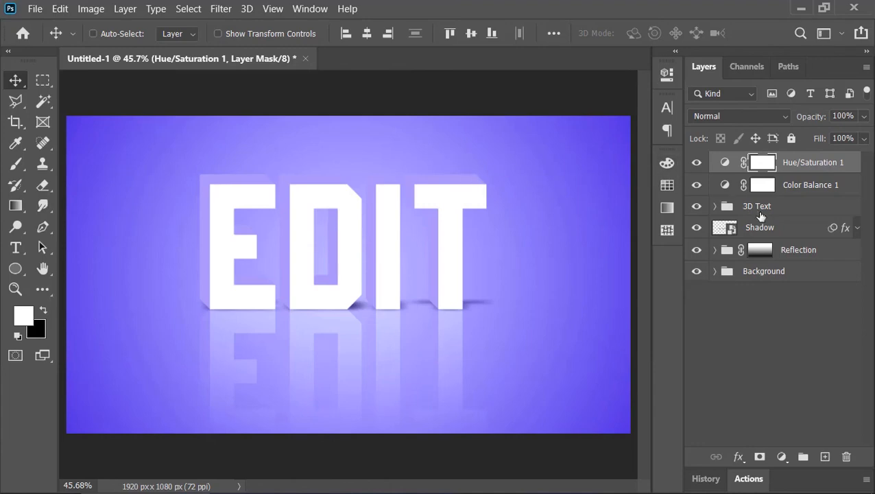
# Step: Change the Color Overlay of the Extrusion group inside 3D Text to the darker blue-grey 7886ac
pyautogui.click(714, 206)
pyautogui.click(800, 249)
pyautogui.rightClick(799, 250)
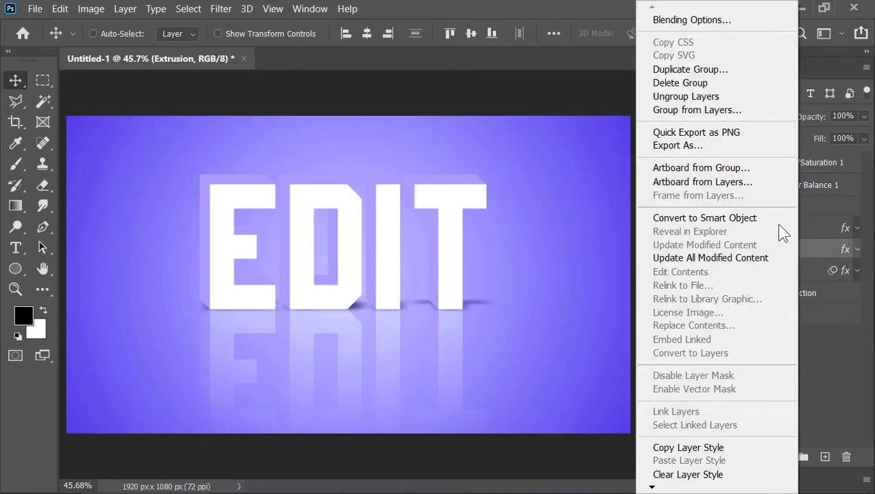
pyautogui.click(698, 20)
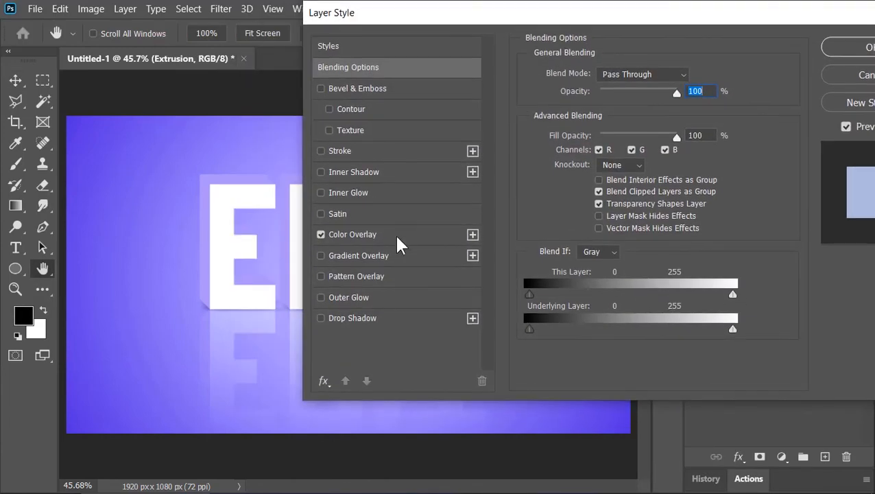
pyautogui.click(395, 234)
pyautogui.click(692, 76)
pyautogui.click(501, 113)
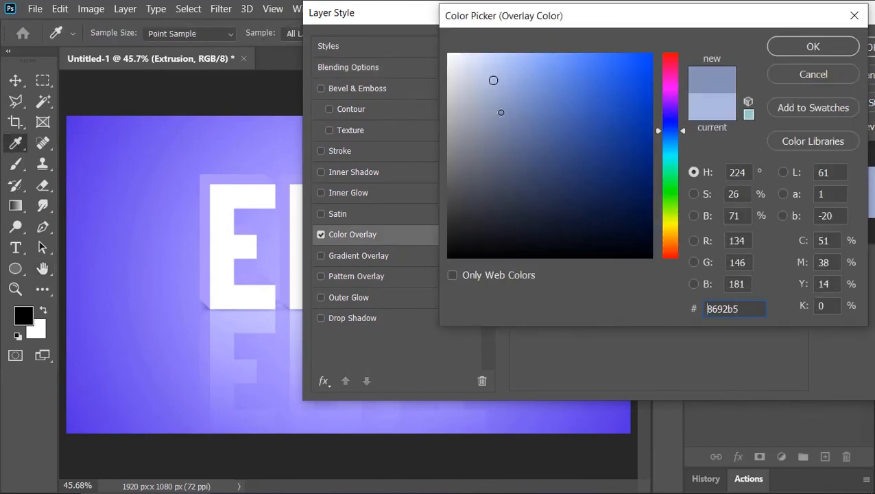
pyautogui.click(508, 118)
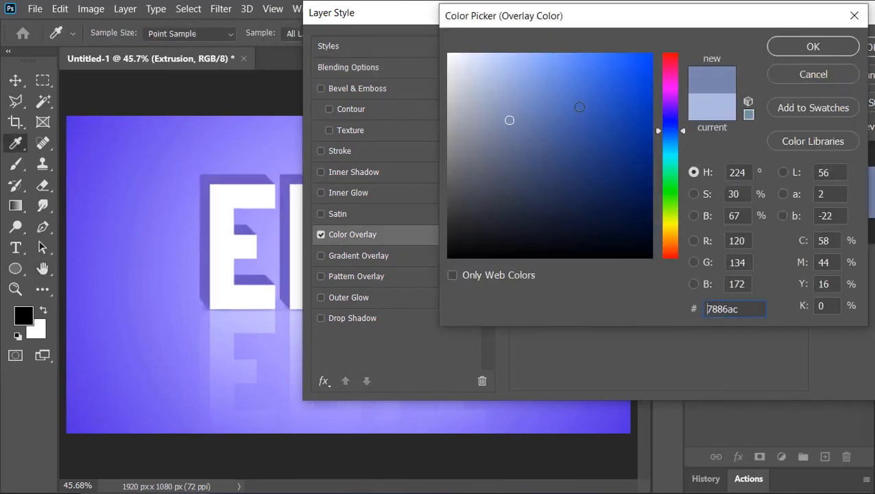
pyautogui.click(838, 48)
pyautogui.click(839, 50)
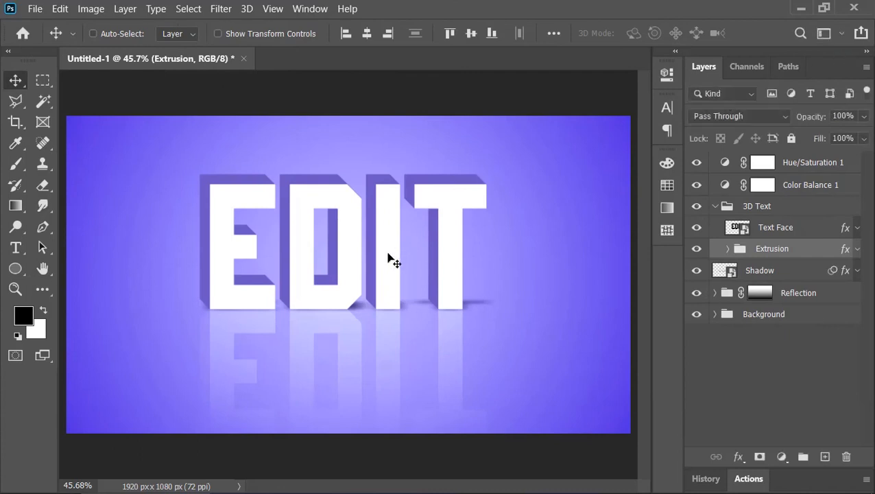
# Step: Reduce the hue shift of the Hue/Saturation layer to bring the artwork's colour back to blue
pyautogui.doubleClick(725, 162)
pyautogui.moveTo(565, 183); pyautogui.dragTo(535, 182)
pyautogui.click(475, 261)
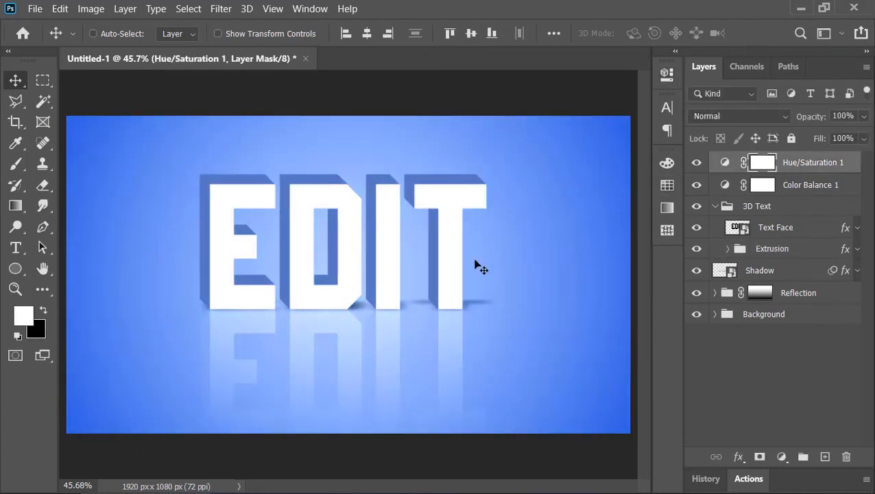